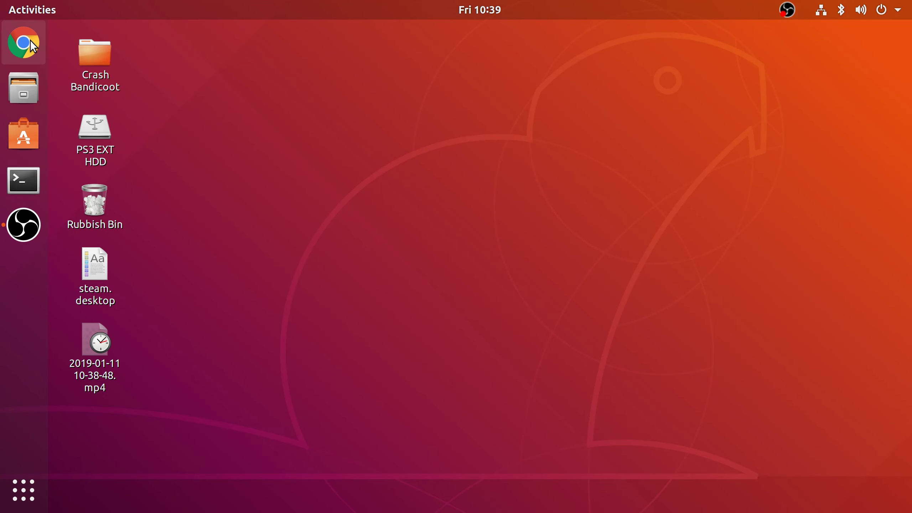
Step: Open Chrome and go to the rpcs3.net website
{"action": "left_click", "coordinate": [31, 41]}
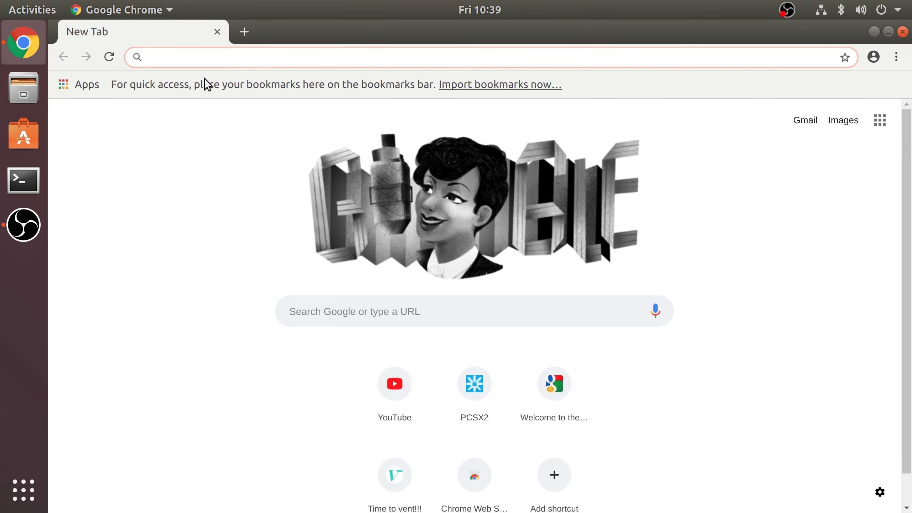
{"action": "type", "text": "pcs3.net"}
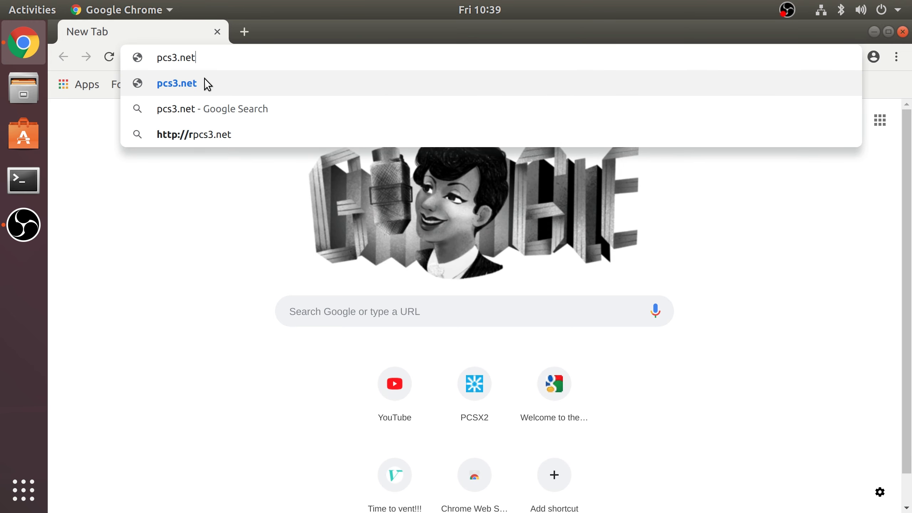
{"action": "key", "text": "Return"}
{"action": "left_click", "coordinate": [149, 53]}
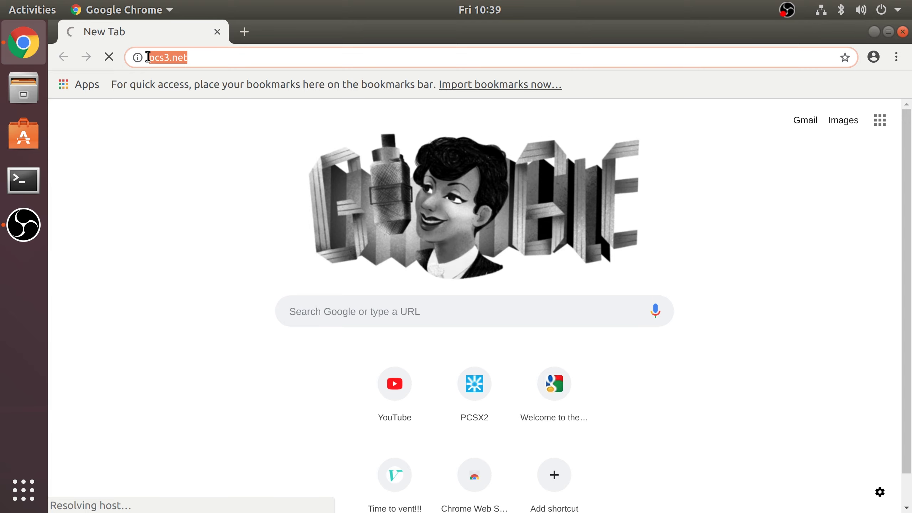
{"action": "left_click", "coordinate": [149, 59]}
{"action": "type", "text": "r"}
{"action": "key", "text": "Return"}
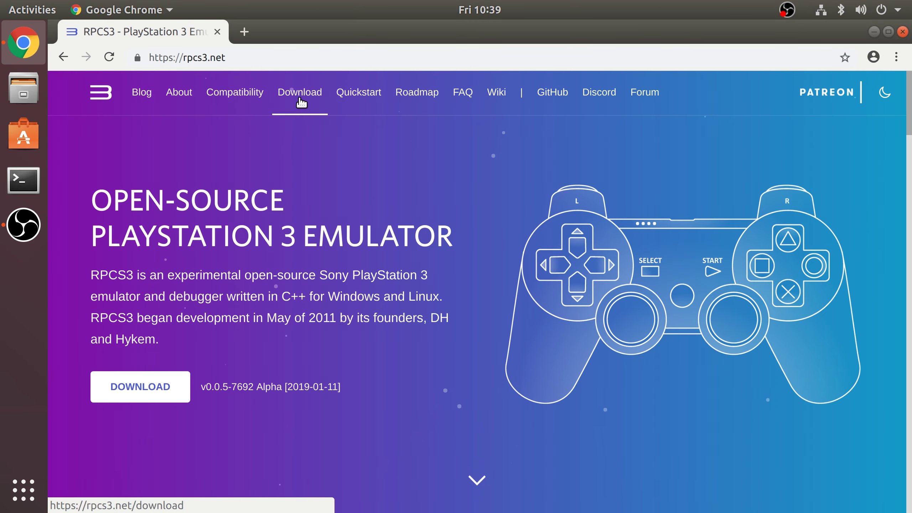
Step: Start downloading the Linux AppImage build from the RPCS3 download page and cancel the download
{"action": "left_click", "coordinate": [301, 103]}
{"action": "scroll", "coordinate": [373, 289], "scroll_direction": "down", "scroll_amount": 10}
{"action": "scroll", "coordinate": [373, 291], "scroll_direction": "down", "scroll_amount": 8}
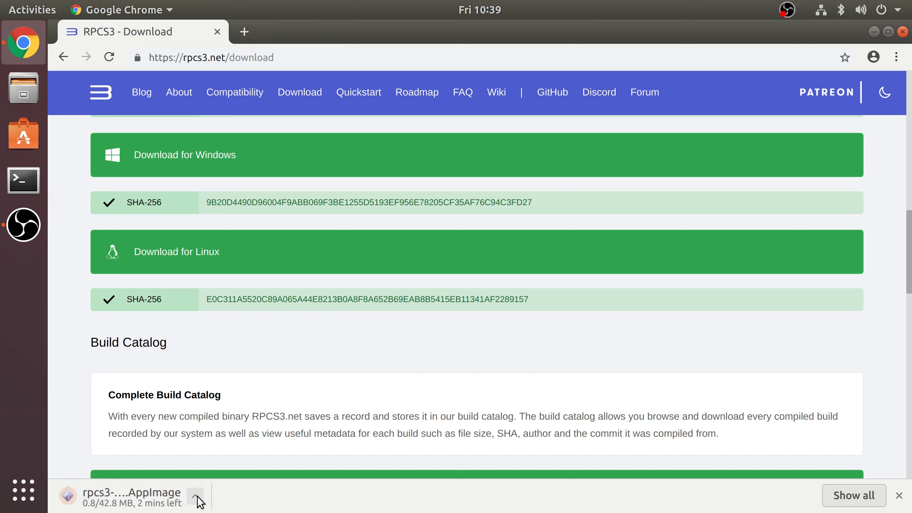
{"action": "left_click", "coordinate": [196, 496]}
{"action": "left_click", "coordinate": [211, 473]}
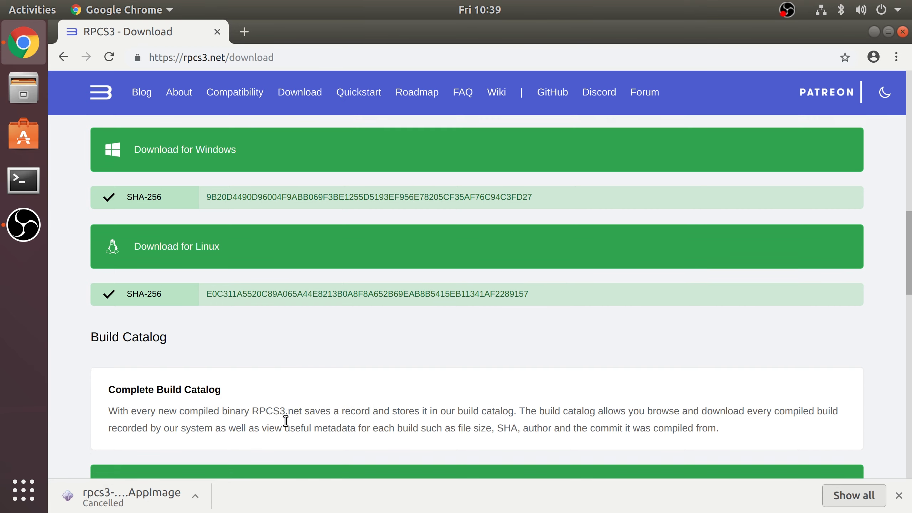
Step: Open the PlayStation 3 PS3UPDAT.PUP system update link from the RPCS3 Quickstart guide
{"action": "scroll", "coordinate": [301, 418], "scroll_direction": "up", "scroll_amount": 10}
{"action": "left_click", "coordinate": [365, 108]}
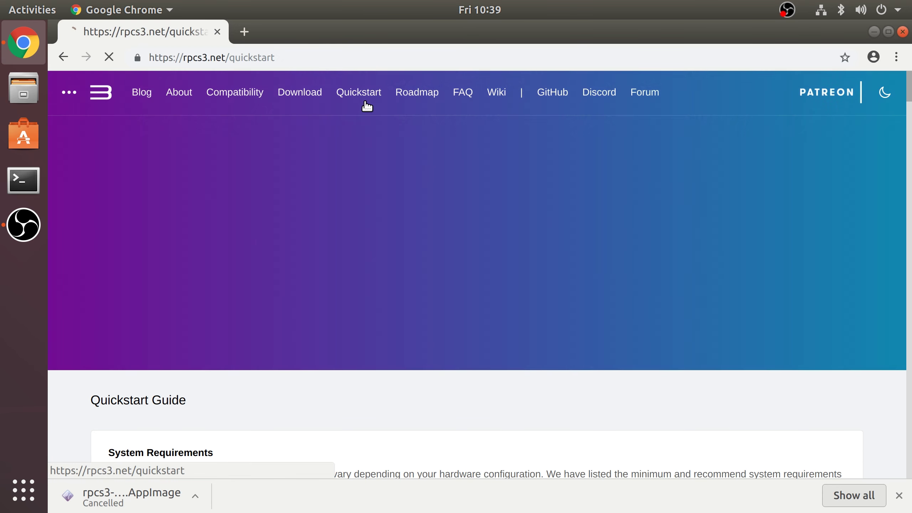
{"action": "scroll", "coordinate": [397, 216], "scroll_direction": "down", "scroll_amount": 15}
{"action": "scroll", "coordinate": [398, 214], "scroll_direction": "down", "scroll_amount": 4}
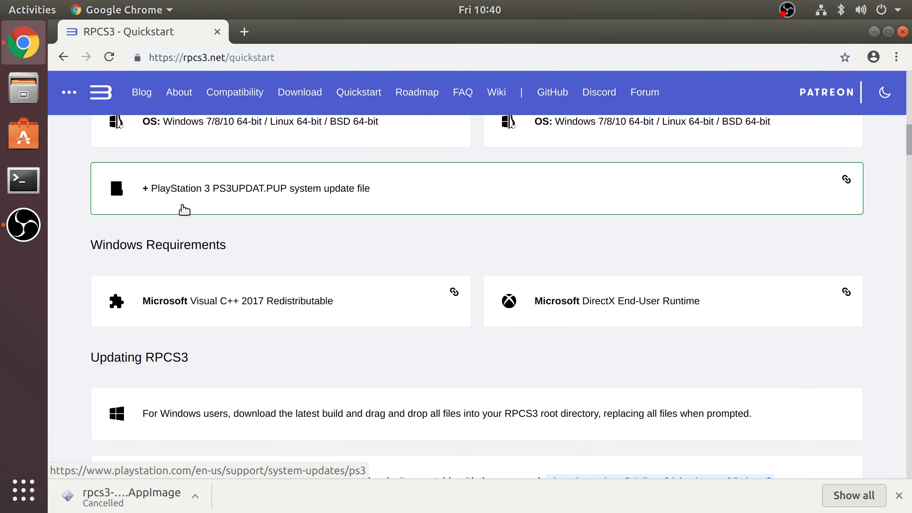
{"action": "left_click", "coordinate": [179, 206]}
Step: Agree to the PS3 system software license, start downloading the update file, and cancel the download
{"action": "scroll", "coordinate": [280, 232], "scroll_direction": "down", "scroll_amount": 8}
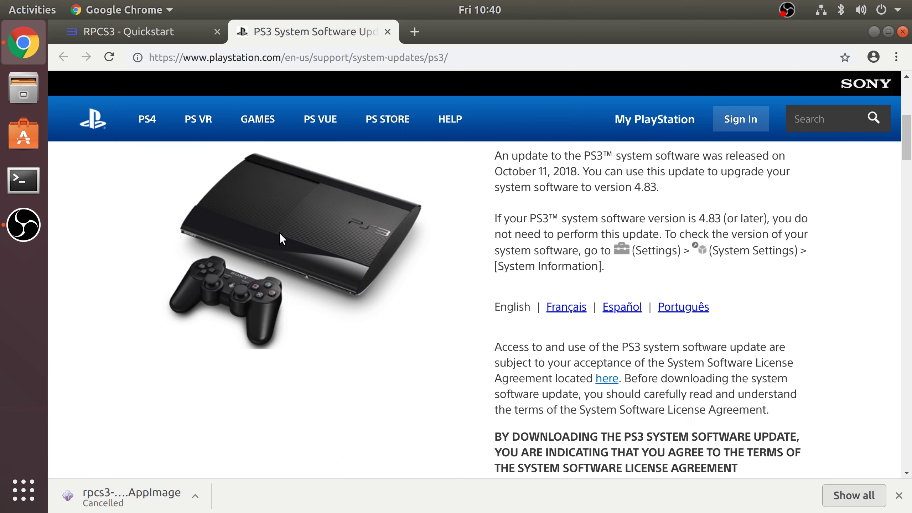
{"action": "scroll", "coordinate": [485, 282], "scroll_direction": "down", "scroll_amount": 5}
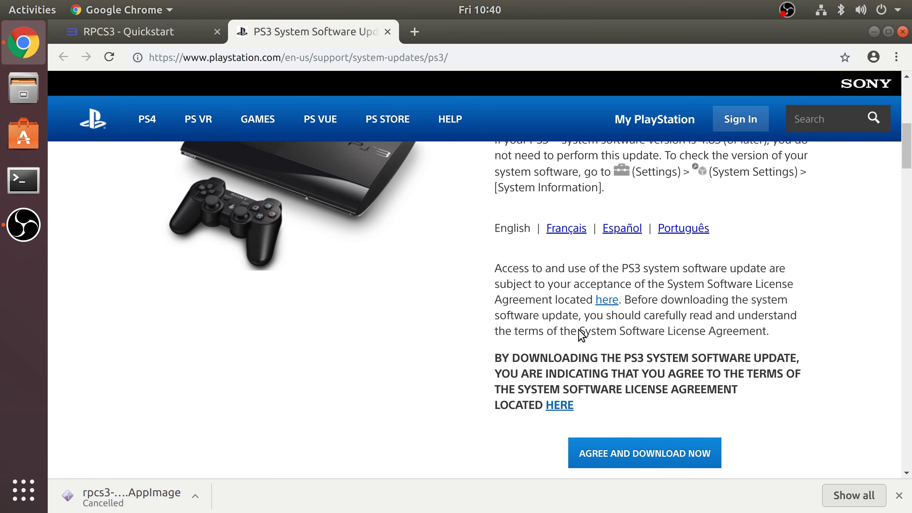
{"action": "left_click", "coordinate": [632, 348]}
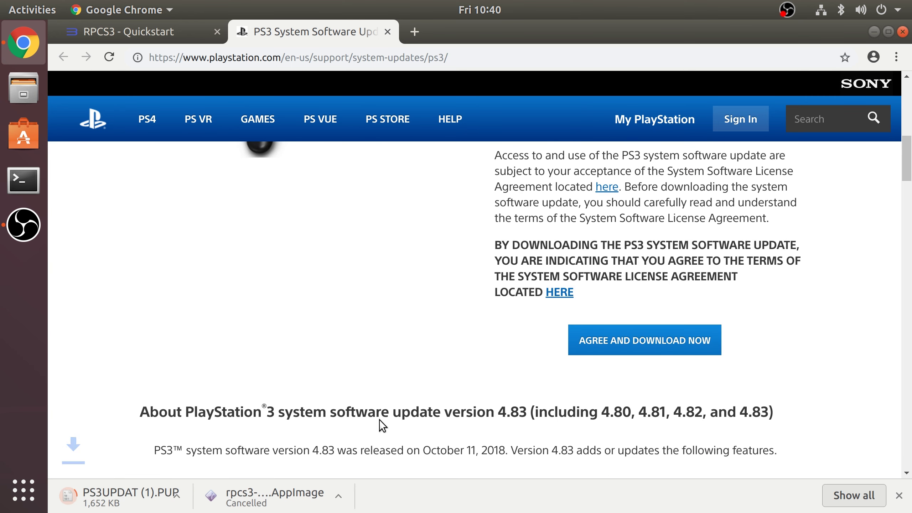
{"action": "left_click", "coordinate": [198, 502]}
{"action": "left_click", "coordinate": [211, 471]}
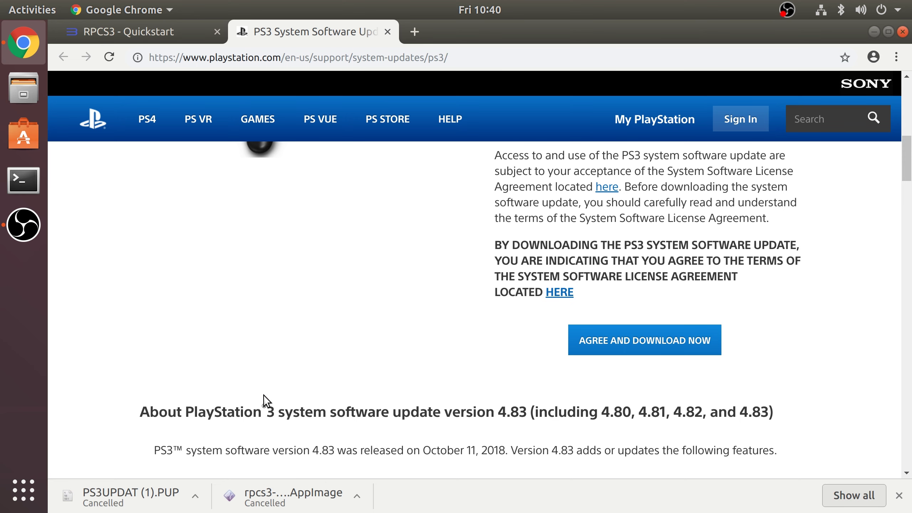
Step: Close the browser and open the Downloads folder in Files
{"action": "left_click", "coordinate": [171, 30]}
{"action": "key", "text": "ctrl+shift+w"}
{"action": "left_click", "coordinate": [33, 101]}
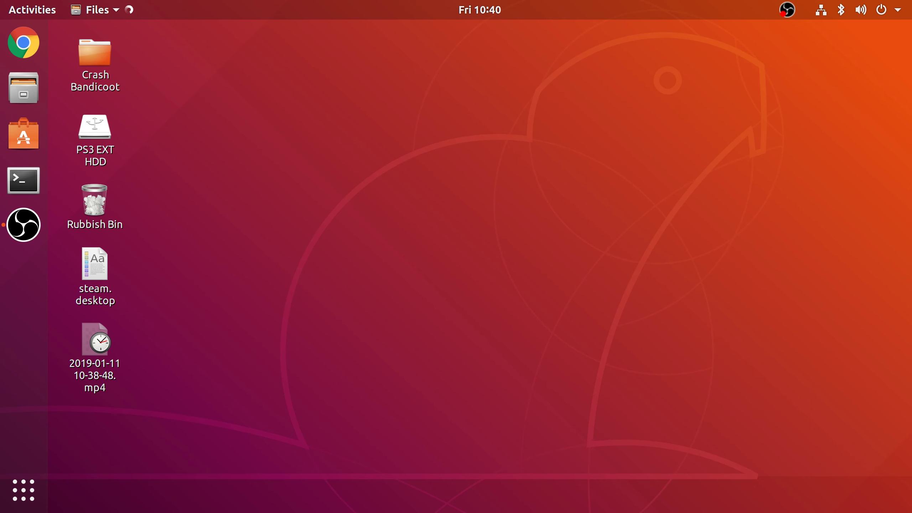
{"action": "left_click_drag", "start_coordinate": [560, 120], "coordinate": [455, 76]}
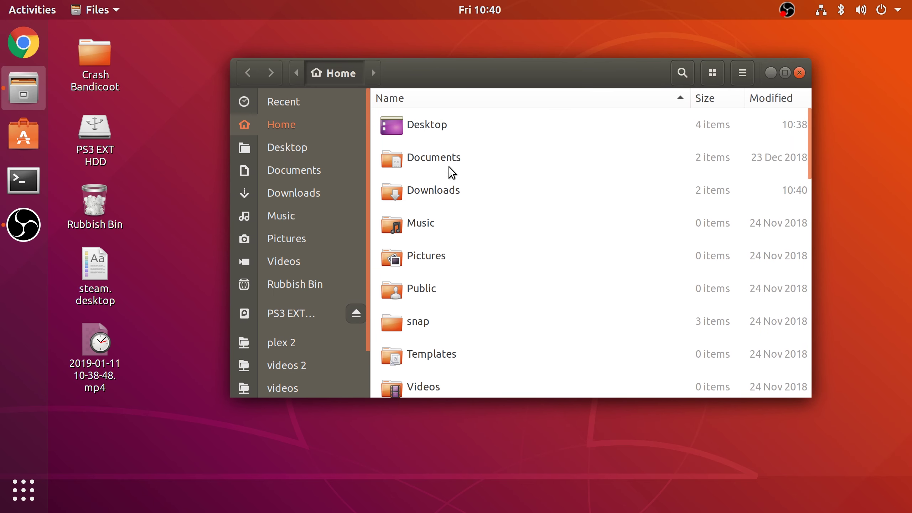
{"action": "double_click", "coordinate": [447, 184]}
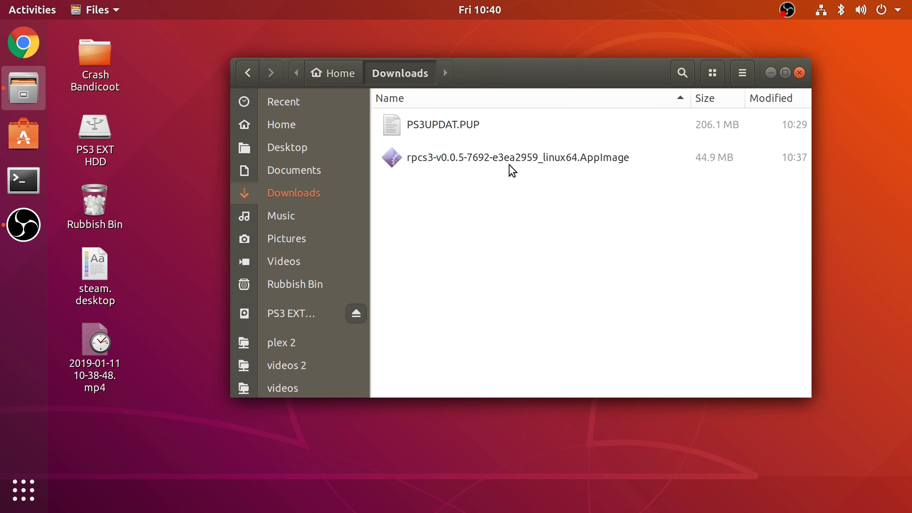
Step: Rename the downloaded RPCS3 AppImage file as rpcs3.AppImage
{"action": "left_click", "coordinate": [458, 155]}
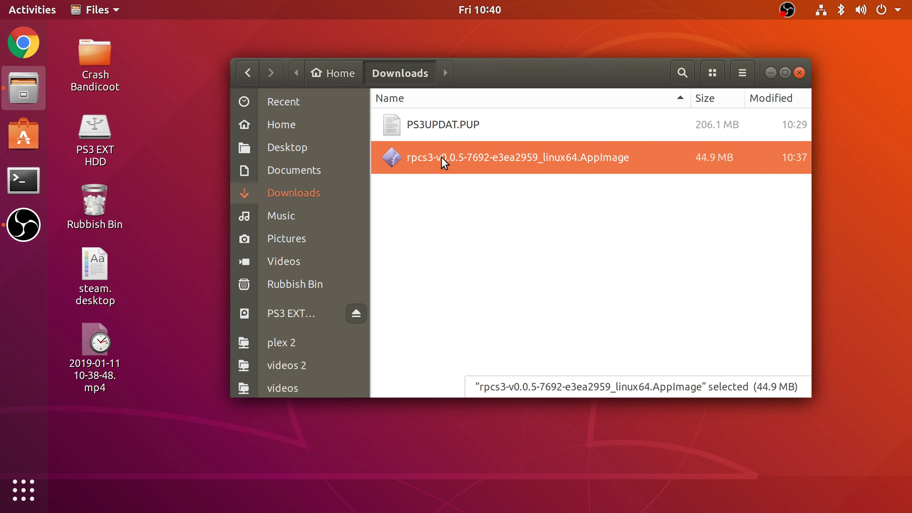
{"action": "right_click", "coordinate": [492, 157]}
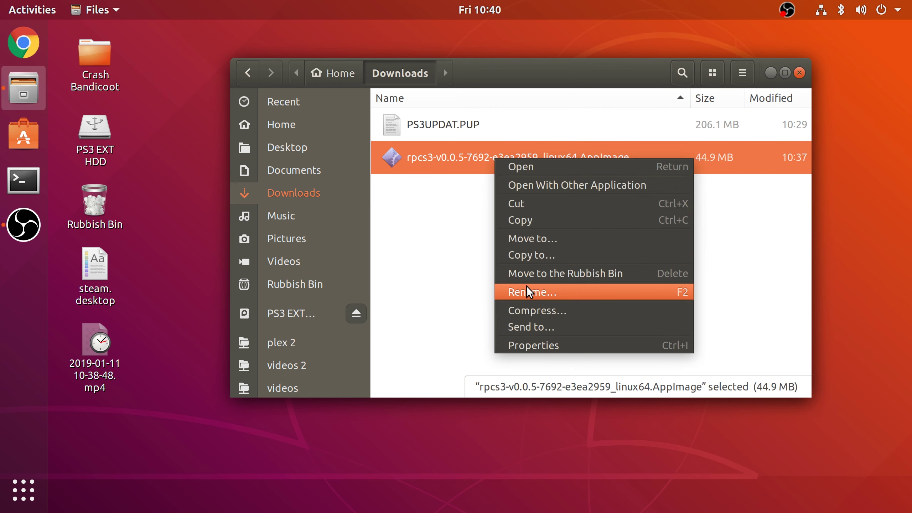
{"action": "left_click", "coordinate": [527, 286]}
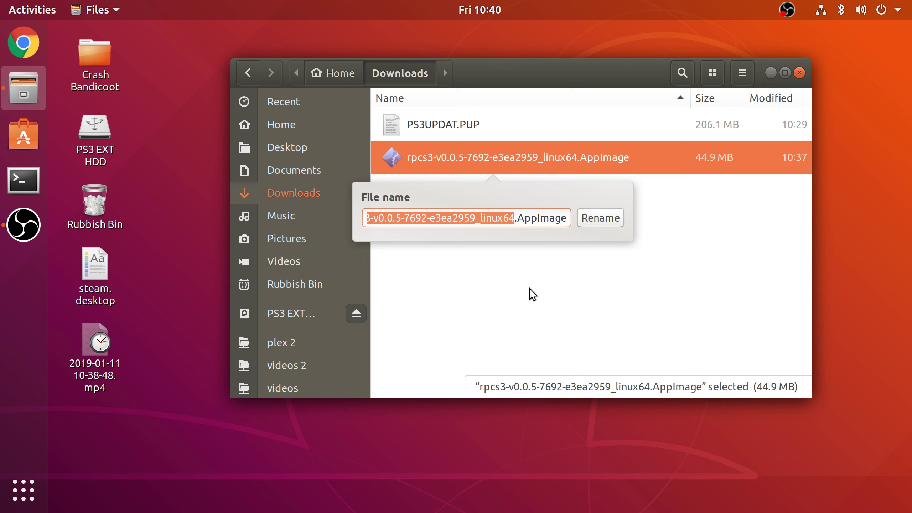
{"action": "key", "text": "Right"}
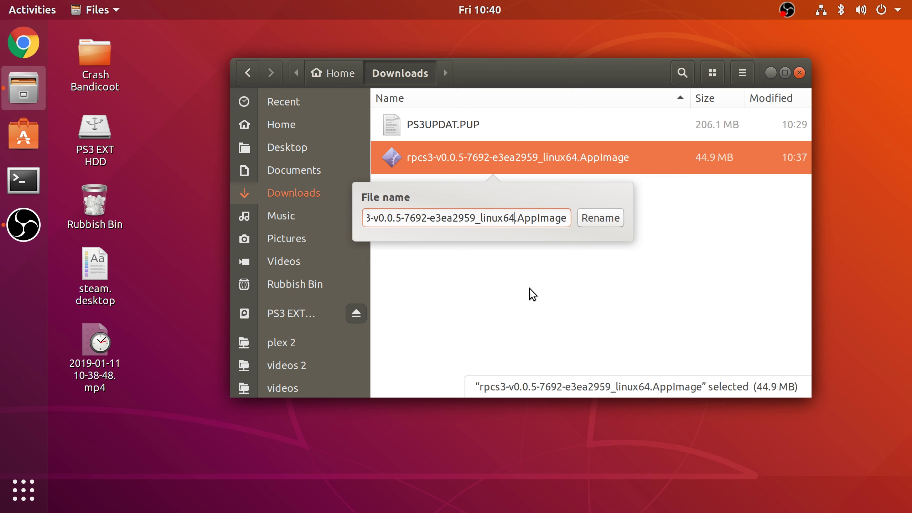
{"action": "key", "text": "BackSpace"}
{"action": "key", "text": "BackSpace"}
{"action": "key", "text": "BackSpace"}
{"action": "key", "text": "BackSpace"}
{"action": "key", "text": "BackSpace"}
{"action": "key", "text": "BackSpace"}
{"action": "key", "text": "BackSpace"}
{"action": "key", "text": "BackSpace"}
{"action": "key", "text": "BackSpace"}
{"action": "key", "text": "BackSpace"}
{"action": "key", "text": "BackSpace"}
{"action": "key", "text": "BackSpace"}
{"action": "key", "text": "BackSpace"}
{"action": "key", "text": "BackSpace"}
{"action": "key", "text": "BackSpace"}
{"action": "key", "text": "BackSpace"}
{"action": "key", "text": "BackSpace"}
{"action": "key", "text": "BackSpace"}
{"action": "key", "text": "BackSpace"}
{"action": "key", "text": "BackSpace"}
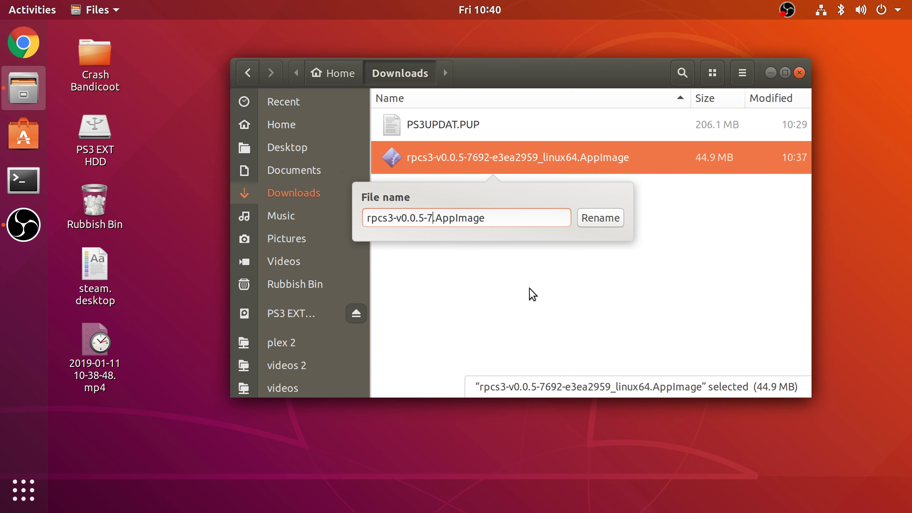
{"action": "key", "text": "BackSpace"}
{"action": "key", "text": "BackSpace"}
{"action": "key", "text": "BackSpace"}
{"action": "key", "text": "BackSpace"}
{"action": "key", "text": "BackSpace"}
{"action": "key", "text": "BackSpace"}
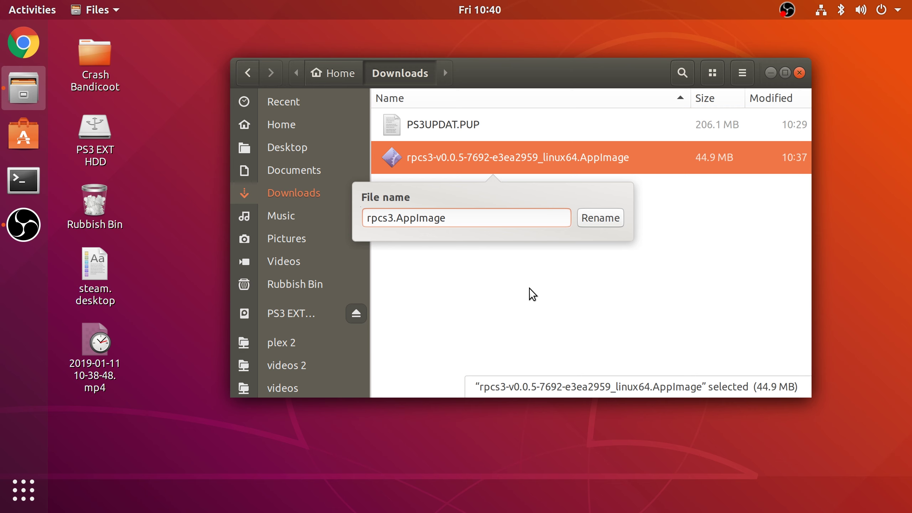
{"action": "key", "text": "Return"}
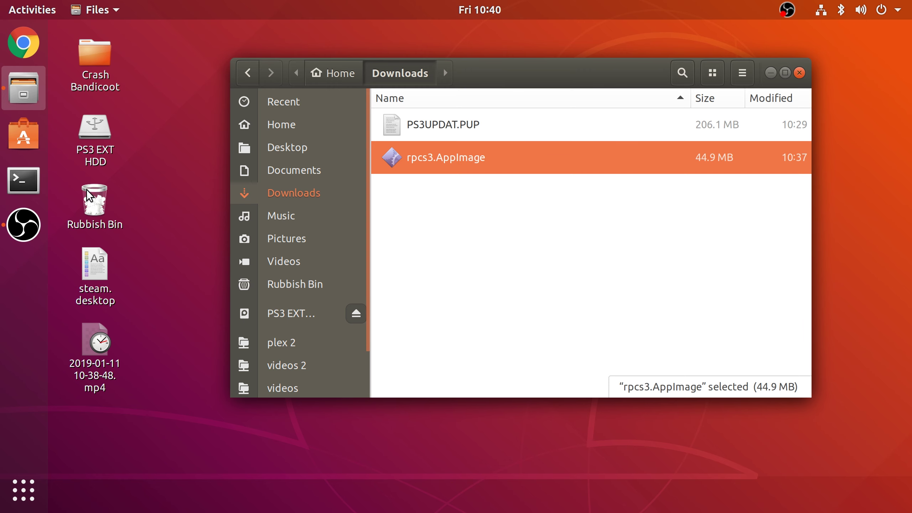
Step: Open Terminal and change its working directory to the home folder's Downloads directory with cd
{"action": "left_click", "coordinate": [22, 180]}
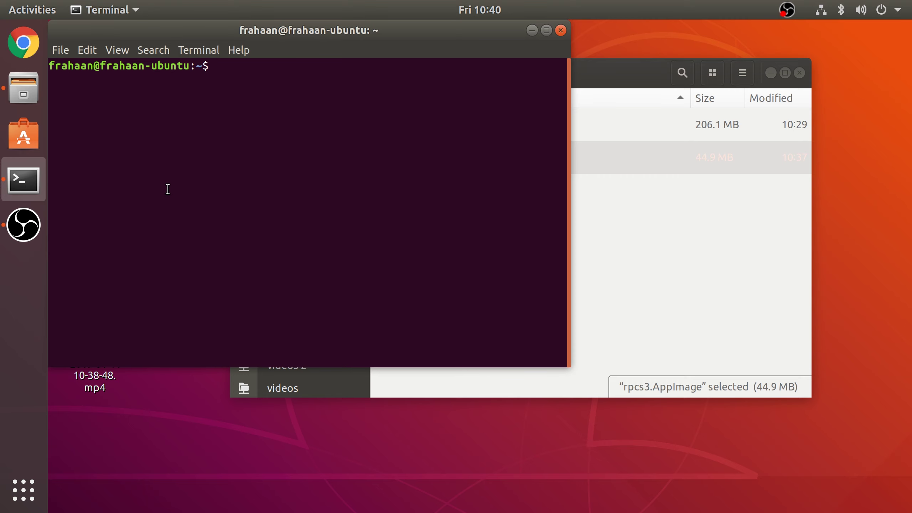
{"action": "type", "text": "cd"}
{"action": "left_click", "coordinate": [651, 262]}
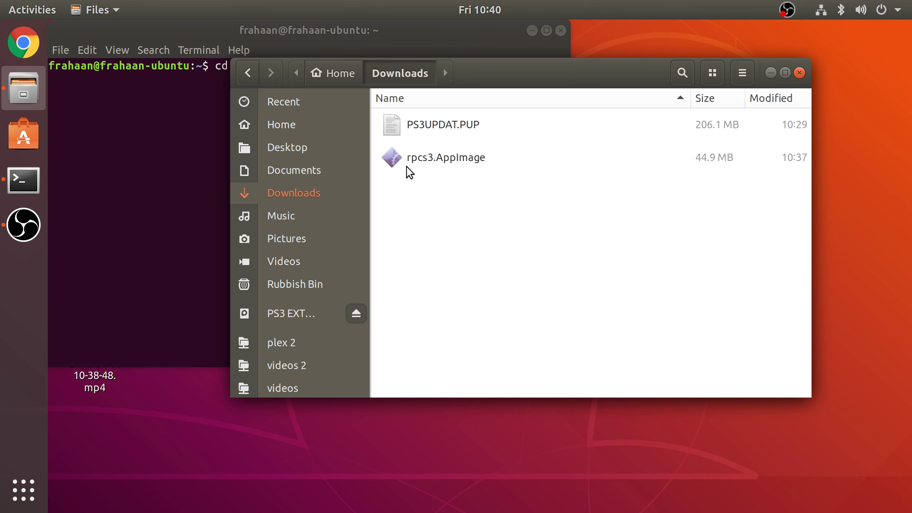
{"action": "left_click", "coordinate": [247, 73]}
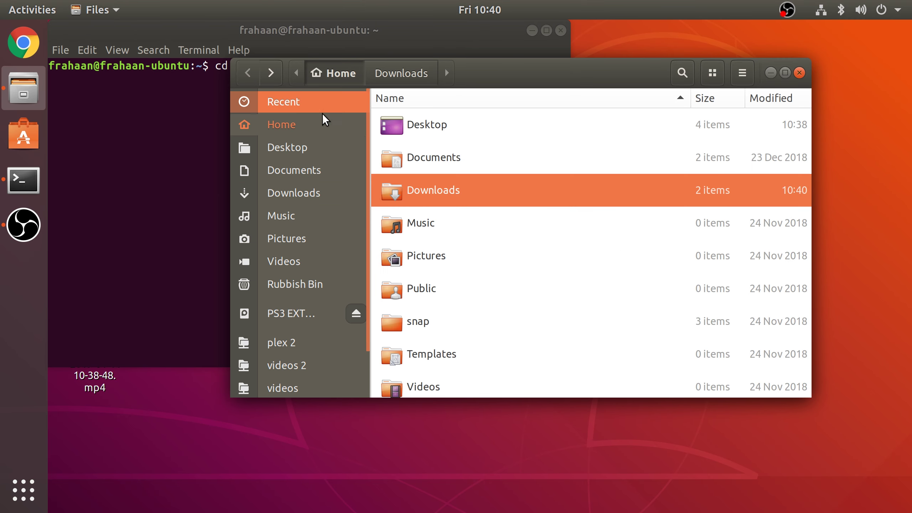
{"action": "left_click_drag", "start_coordinate": [424, 185], "coordinate": [152, 163]}
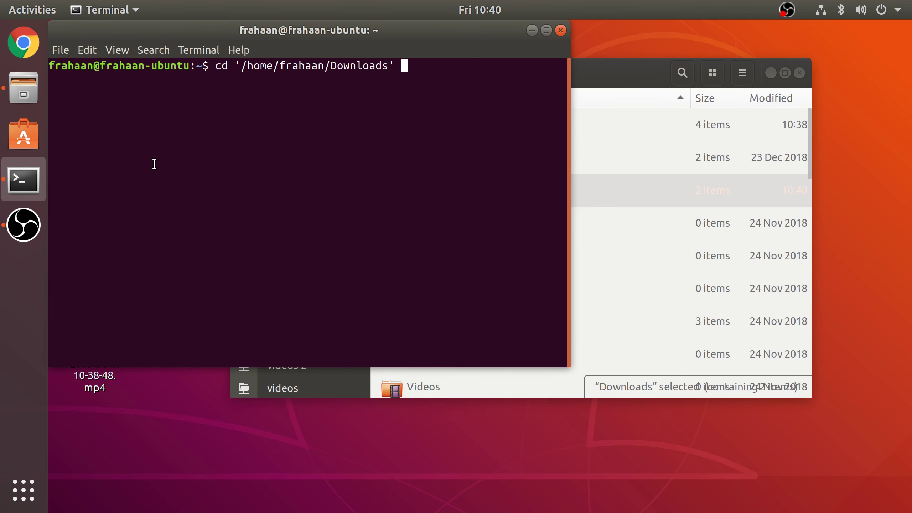
{"action": "key", "text": "Return"}
Step: Try to run the renamed emulator file from the Downloads directory in Terminal with ./rpcs3.appimage
{"action": "left_click", "coordinate": [515, 216]}
{"action": "left_click", "coordinate": [281, 79]}
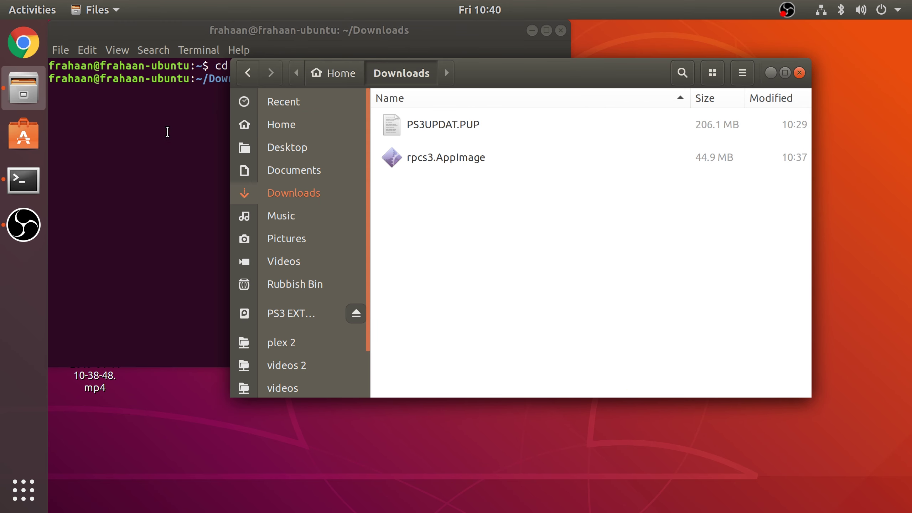
{"action": "left_click", "coordinate": [167, 133]}
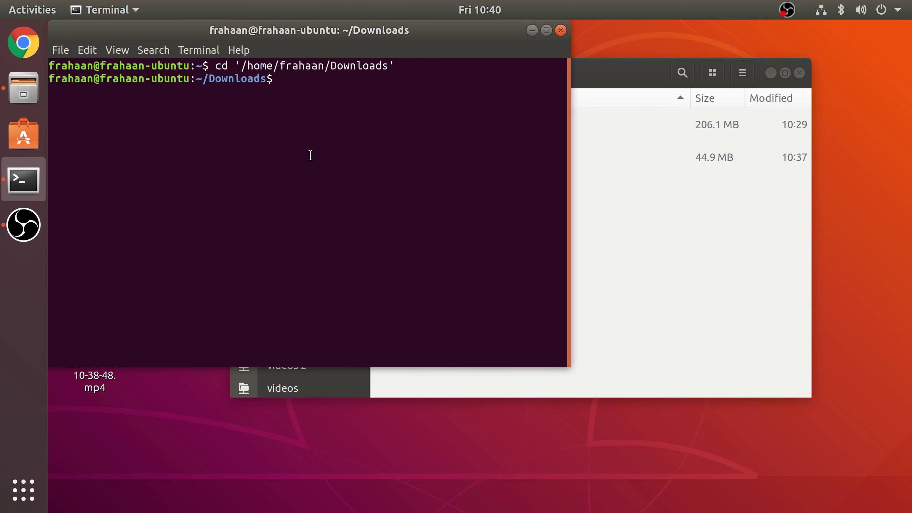
{"action": "key", "text": "alt+Tab"}
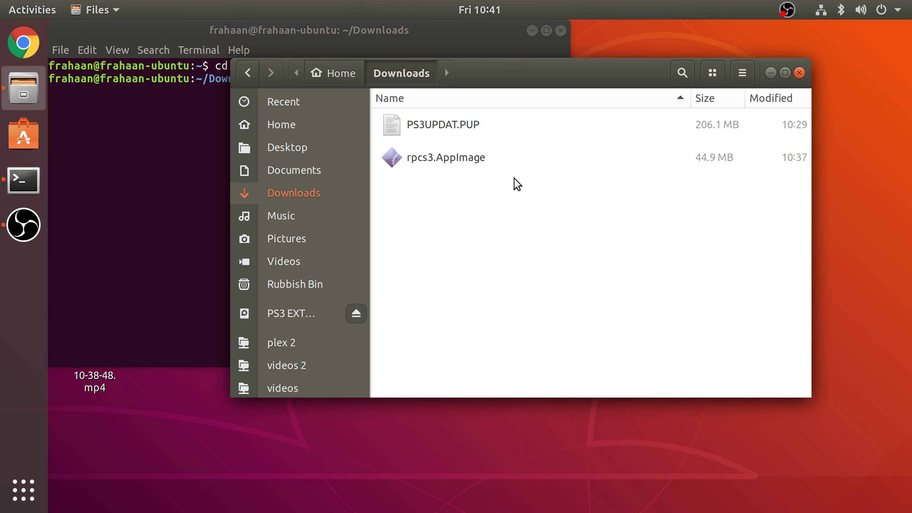
{"action": "left_click", "coordinate": [433, 172]}
{"action": "key", "text": "alt+Tab"}
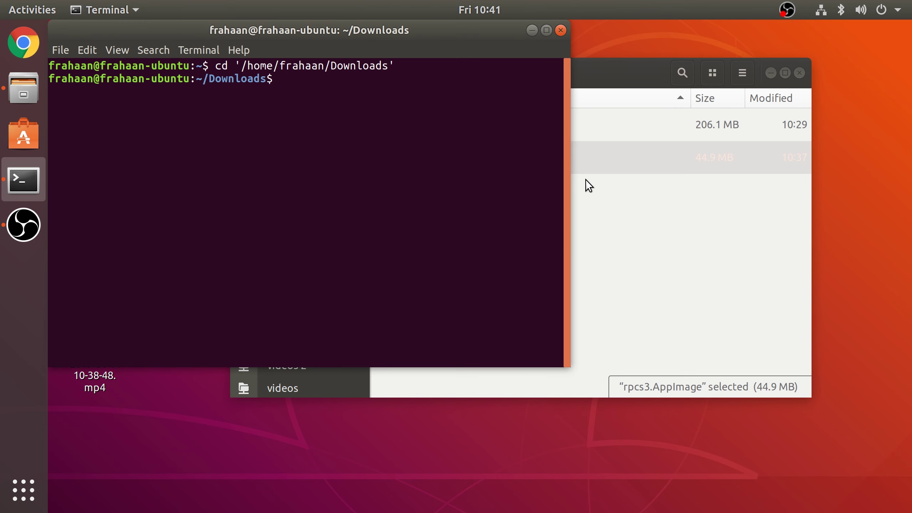
{"action": "type", "text": "./"}
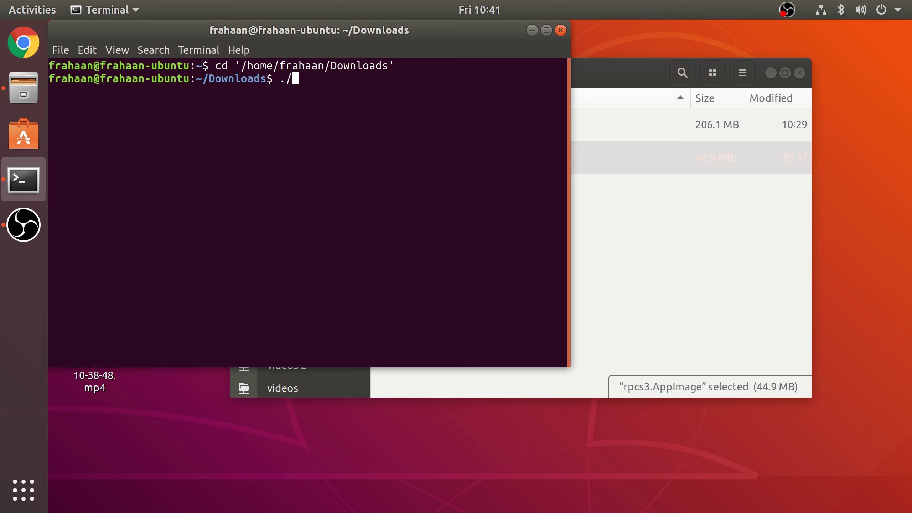
{"action": "type", "text": "rpcs3.appimage"}
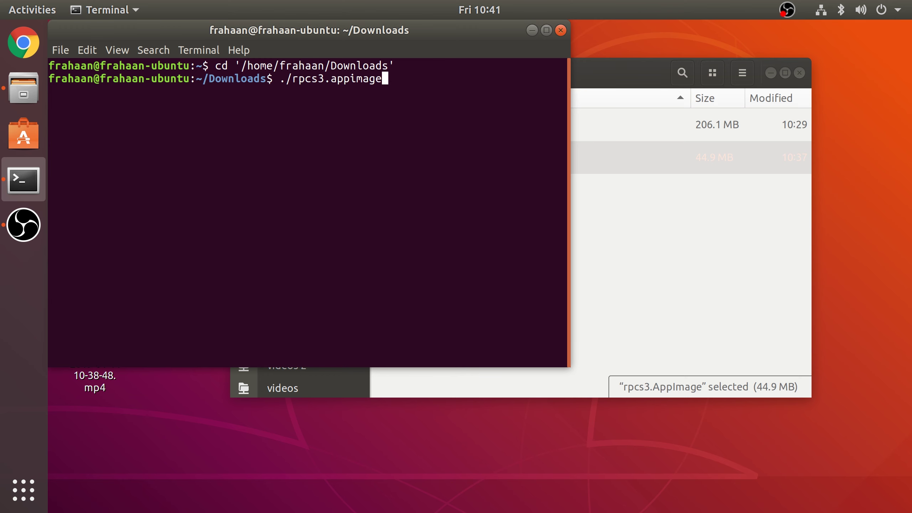
{"action": "key", "text": "Return"}
Step: Correct the capitalisation in the previous command and try to run ./rpcs3.AppImage
{"action": "left_click", "coordinate": [662, 264]}
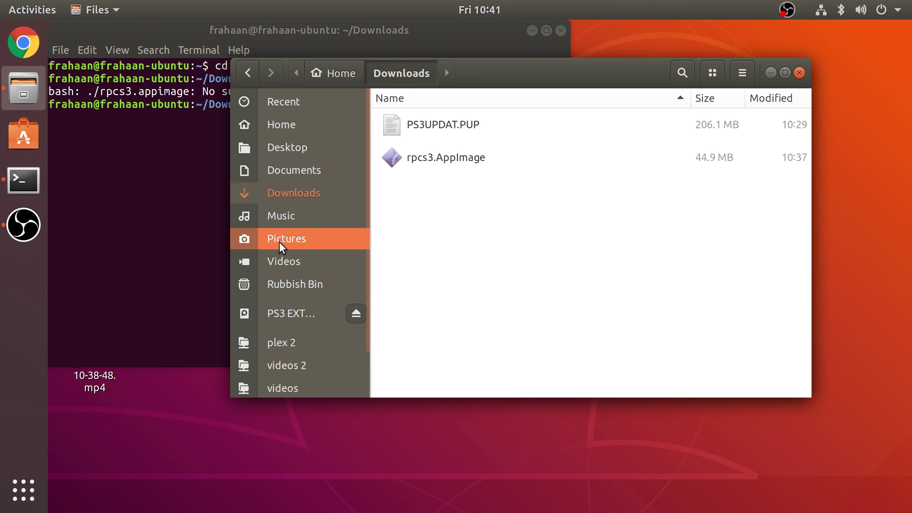
{"action": "left_click", "coordinate": [149, 193]}
{"action": "key", "text": "Up"}
{"action": "key", "text": "Left"}
{"action": "key", "text": "Left"}
{"action": "key", "text": "Left"}
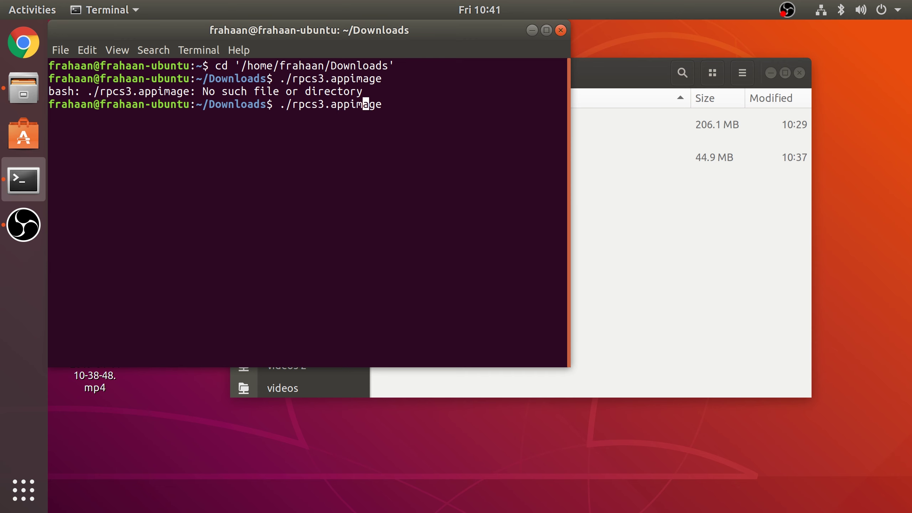
{"action": "key", "text": "Left"}
{"action": "key", "text": "BackSpace"}
{"action": "type", "text": "A"}
{"action": "key", "text": "BackSpace"}
{"action": "type", "text": "I"}
{"action": "key", "text": "Left"}
{"action": "key", "text": "Left"}
{"action": "key", "text": "Left"}
{"action": "key", "text": "BackSpace"}
{"action": "type", "text": "A"}
{"action": "key", "text": "Return"}
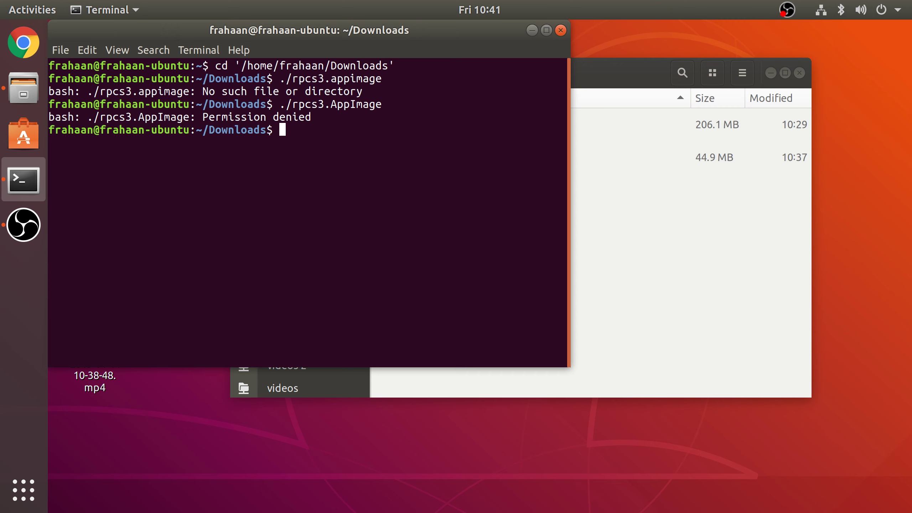
Step: Make the emulator file executable for all users by running chmod a+x ./rpcs3.AppImage
{"action": "type", "text": "chmod a+x ./rp"}
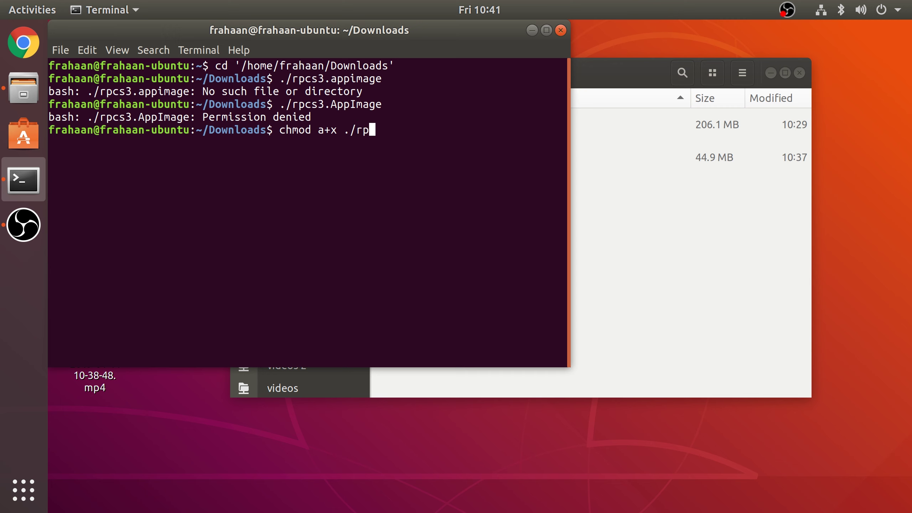
{"action": "type", "text": "cs3.AppImage"}
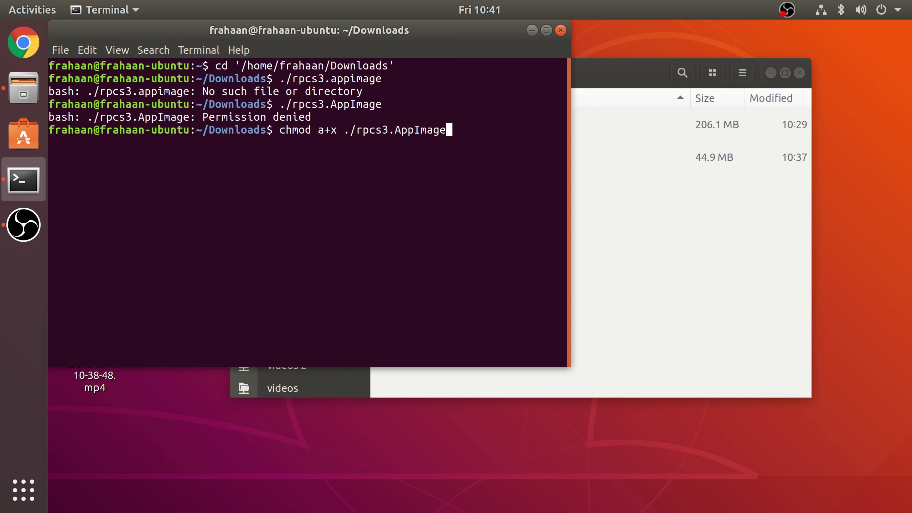
{"action": "key", "text": "Return"}
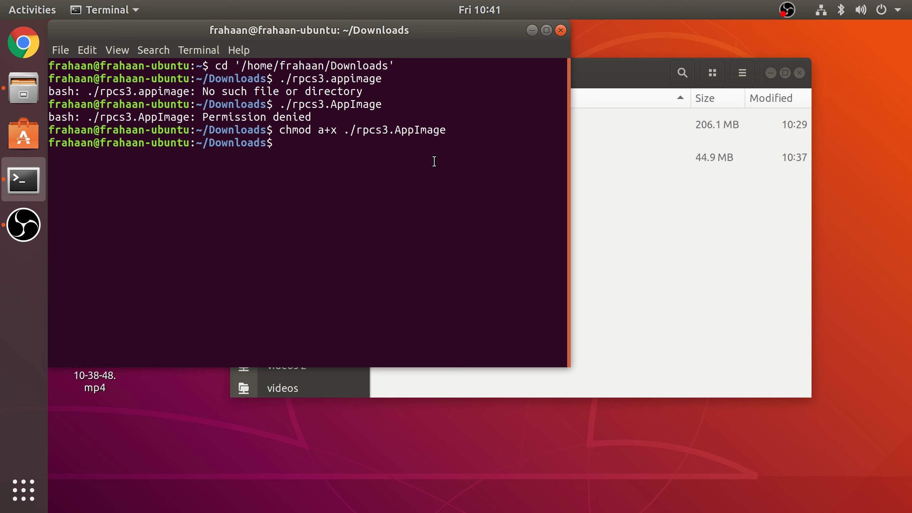
Step: Check the execute permission of rpcs3.AppImage in its file properties in the Files app
{"action": "left_click", "coordinate": [652, 250]}
{"action": "right_click", "coordinate": [435, 169]}
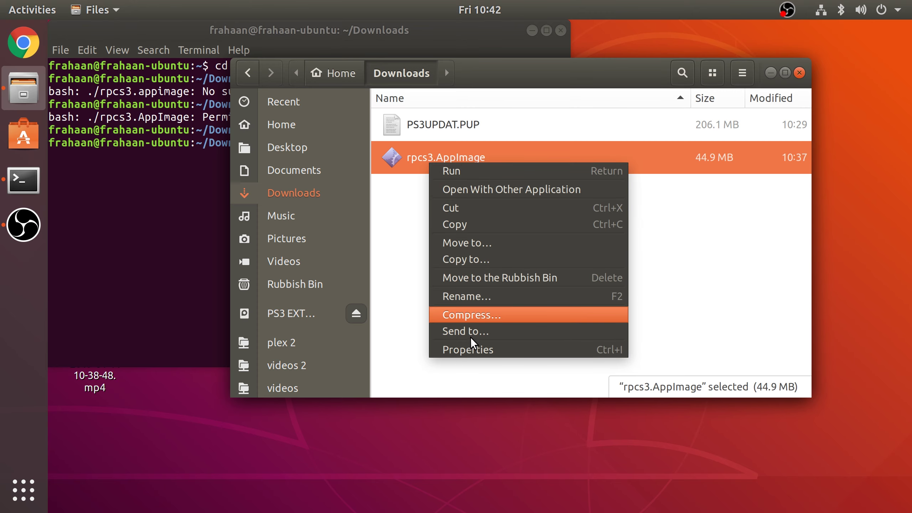
{"action": "left_click", "coordinate": [469, 346]}
{"action": "left_click", "coordinate": [556, 118]}
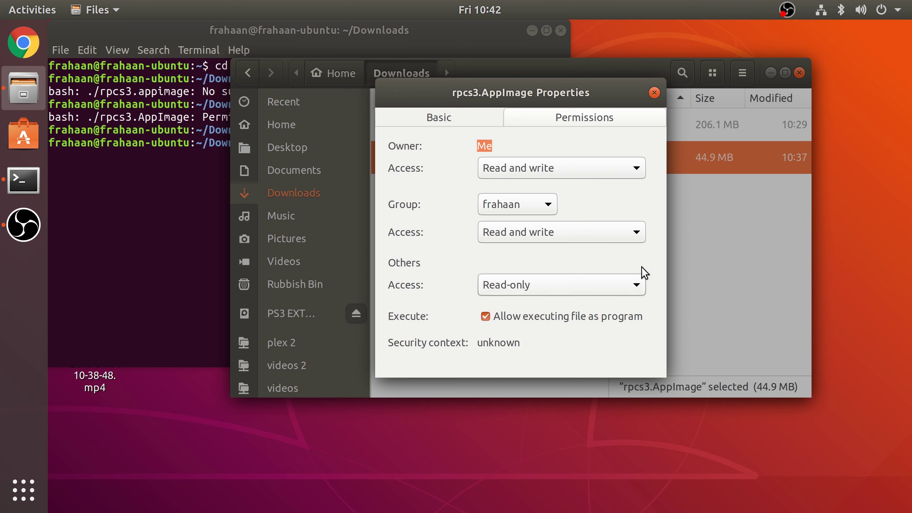
{"action": "left_click", "coordinate": [654, 93]}
Step: Switch back to Terminal, launch ./rpcs3.AppImage, and pass the welcome screen by confirming the Quickstart guide has been read
{"action": "left_click", "coordinate": [190, 178]}
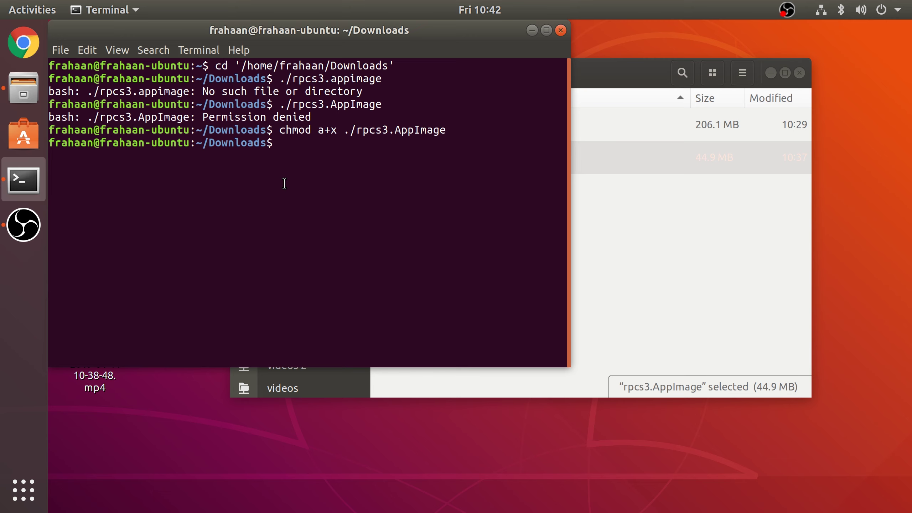
{"action": "key", "text": "Up"}
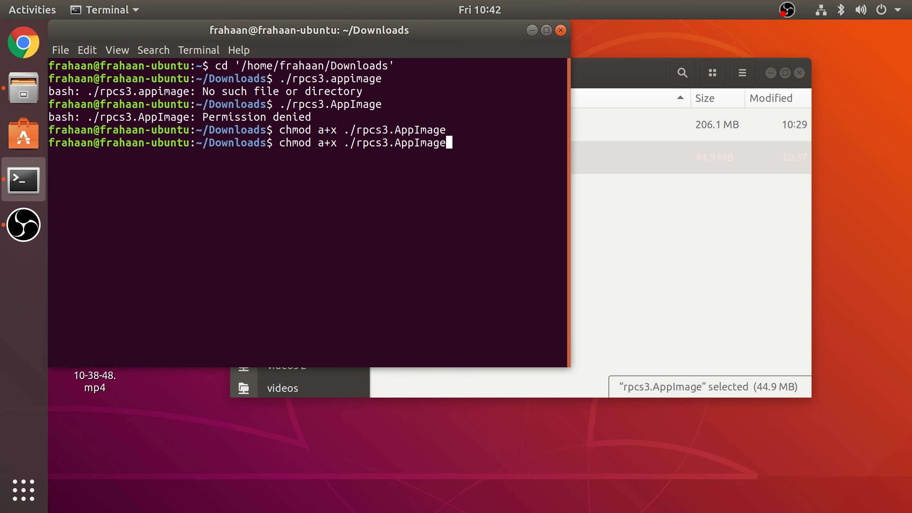
{"action": "key", "text": "Up"}
{"action": "key", "text": "Return"}
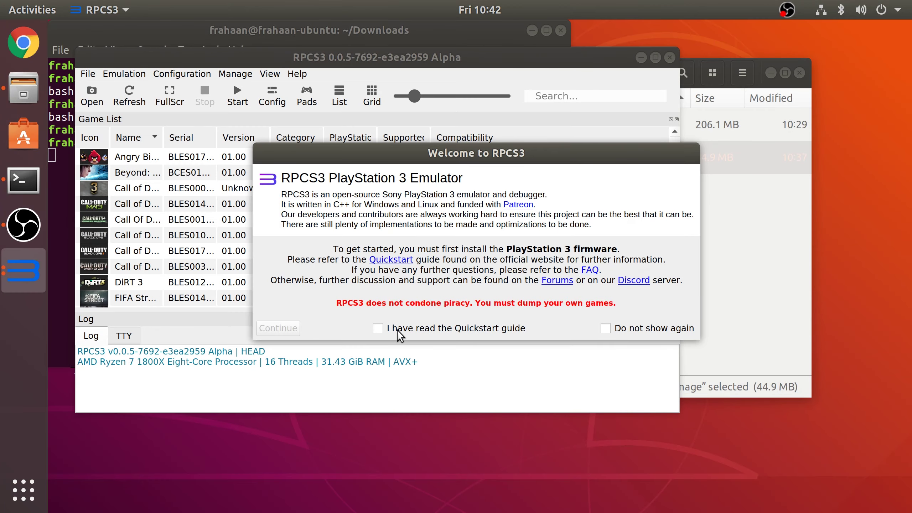
{"action": "left_click", "coordinate": [379, 329]}
{"action": "left_click", "coordinate": [276, 327]}
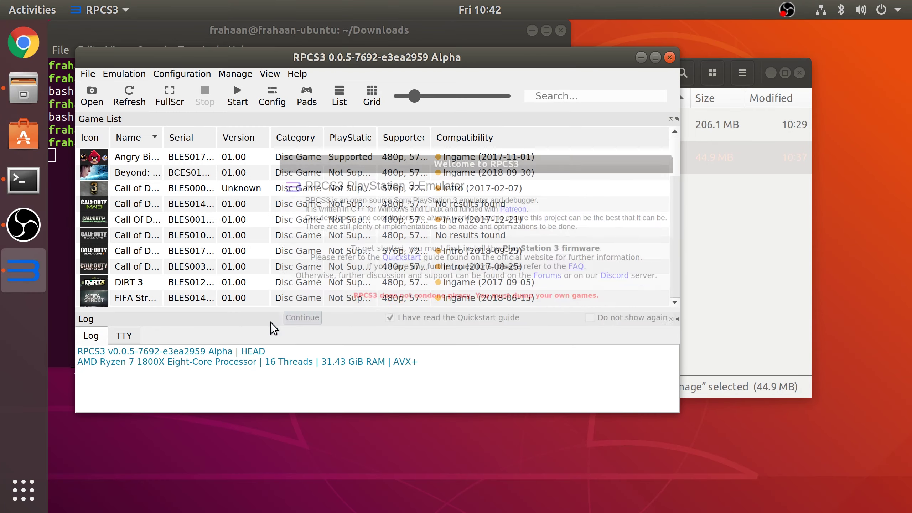
Step: Browse the game list and try to install the PS3 firmware from PS3UPDAT.PUP in the Downloads folder
{"action": "scroll", "coordinate": [203, 229], "scroll_direction": "down", "scroll_amount": 2}
{"action": "scroll", "coordinate": [147, 243], "scroll_direction": "up", "scroll_amount": 1}
{"action": "scroll", "coordinate": [148, 239], "scroll_direction": "down", "scroll_amount": 7}
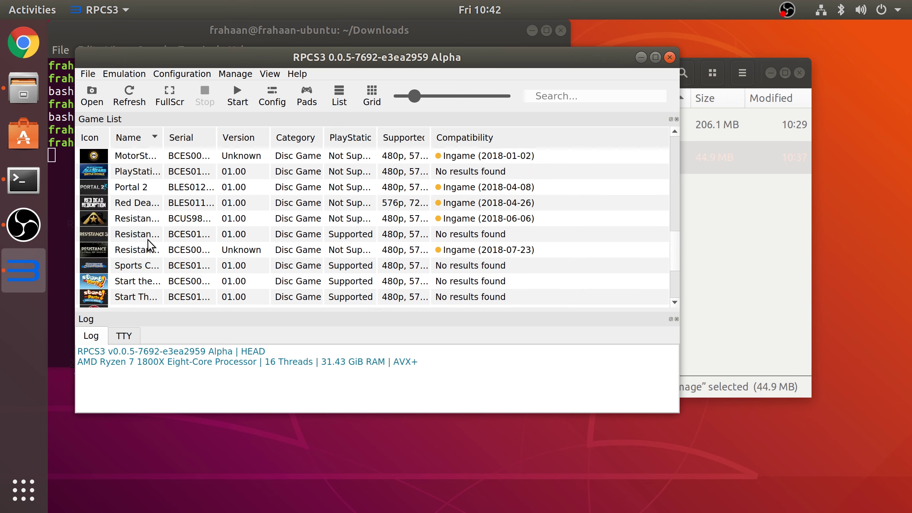
{"action": "scroll", "coordinate": [148, 241], "scroll_direction": "up", "scroll_amount": 8}
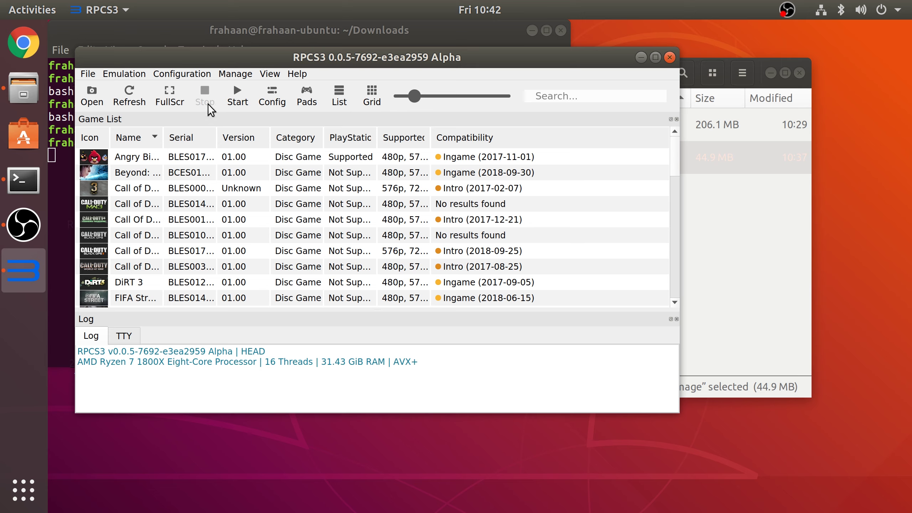
{"action": "left_click", "coordinate": [83, 74]}
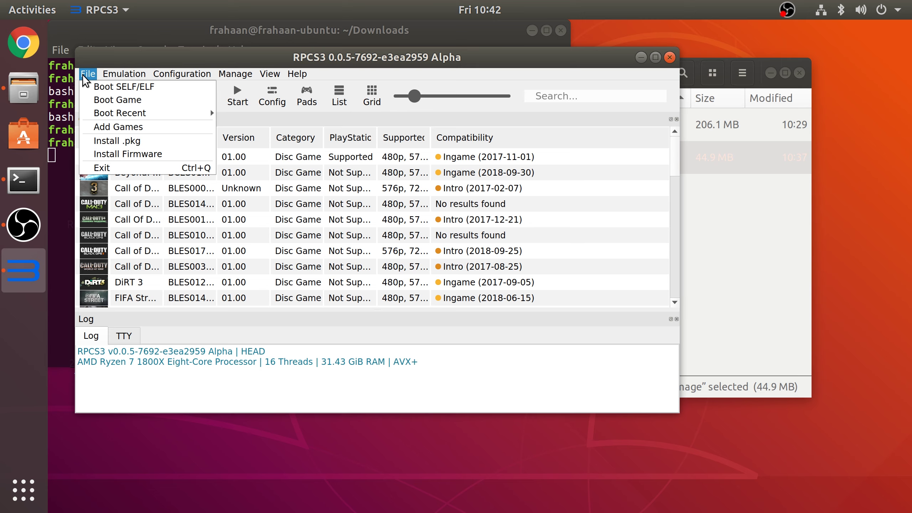
{"action": "left_click", "coordinate": [115, 152]}
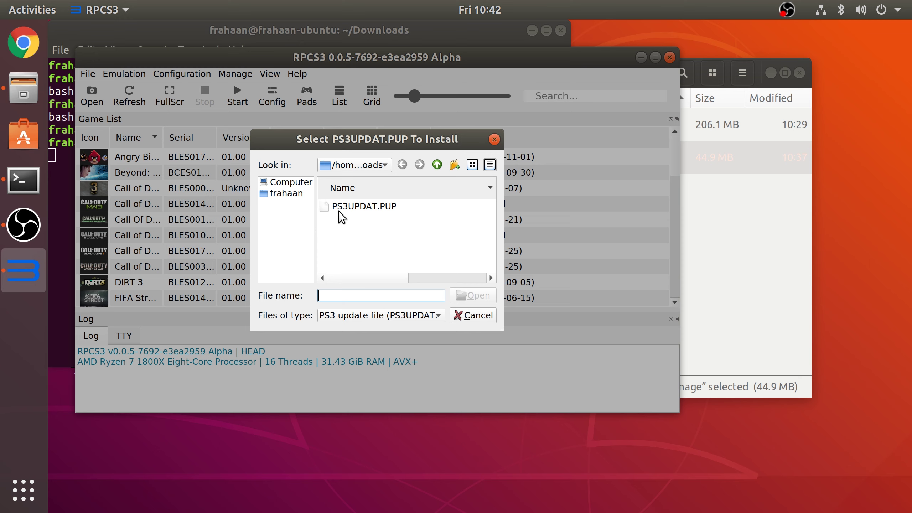
{"action": "left_click", "coordinate": [353, 209]}
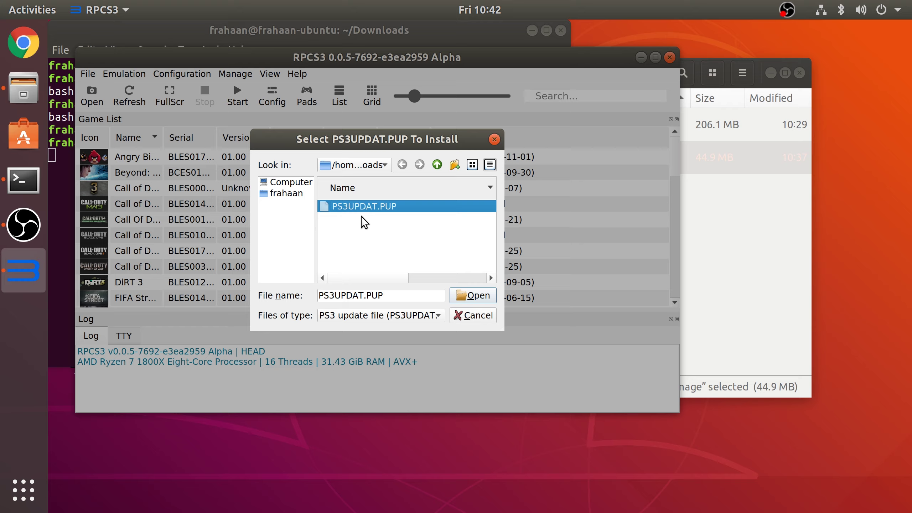
{"action": "left_click", "coordinate": [471, 296]}
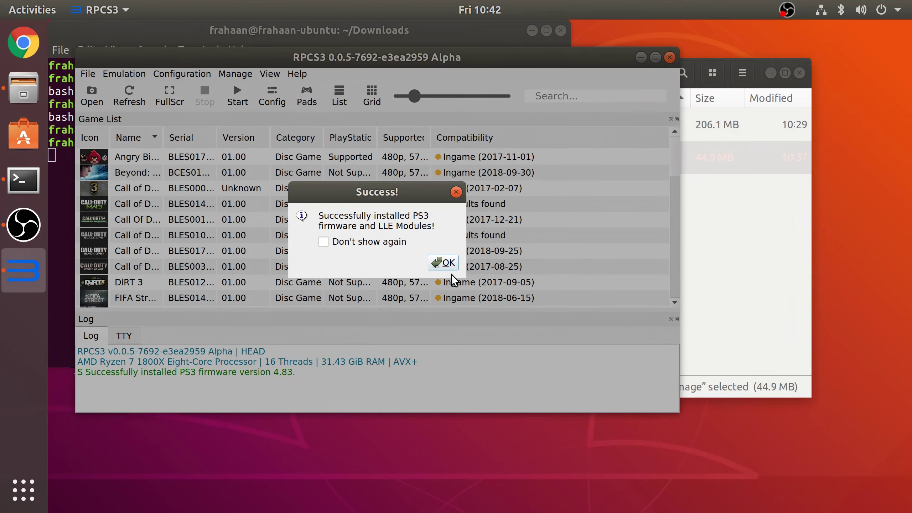
{"action": "left_click", "coordinate": [451, 265]}
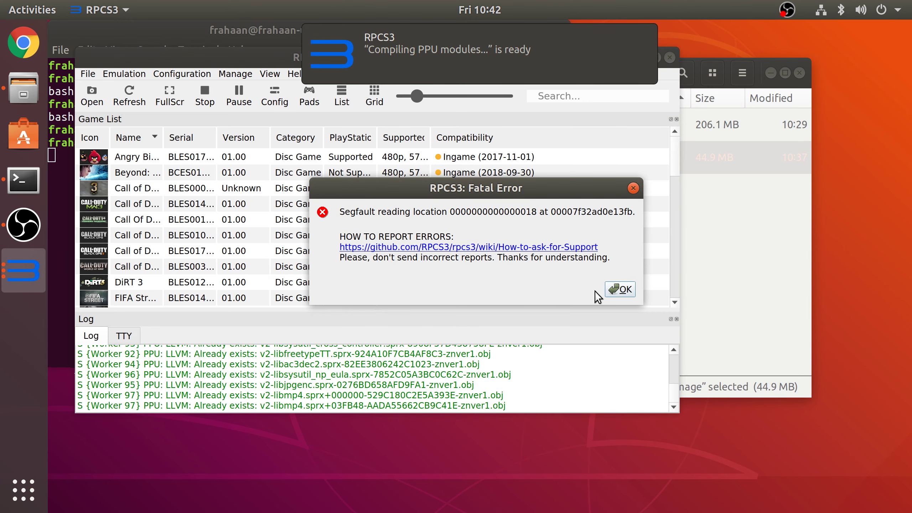
{"action": "left_click", "coordinate": [607, 289]}
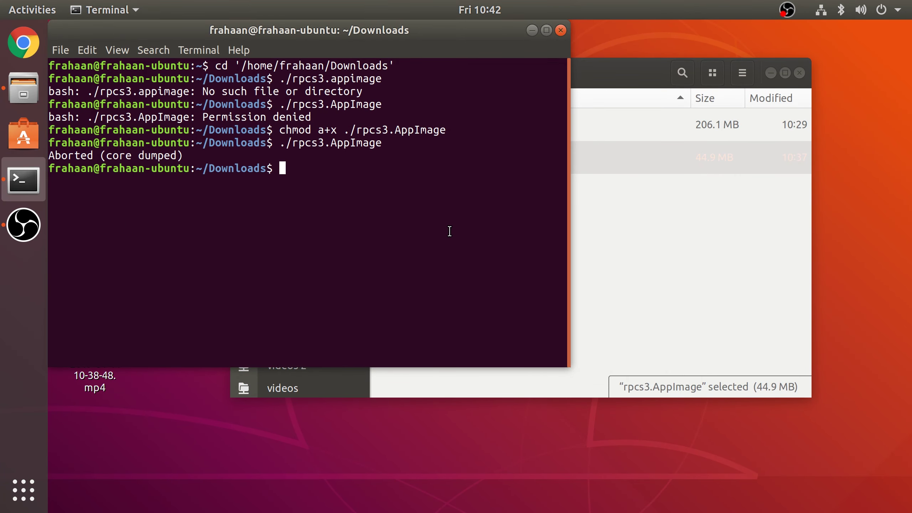
Step: Relaunch ./rpcs3.AppImage from Terminal and accept the Quickstart confirmation on the welcome screen
{"action": "key", "text": "Up"}
{"action": "key", "text": "Return"}
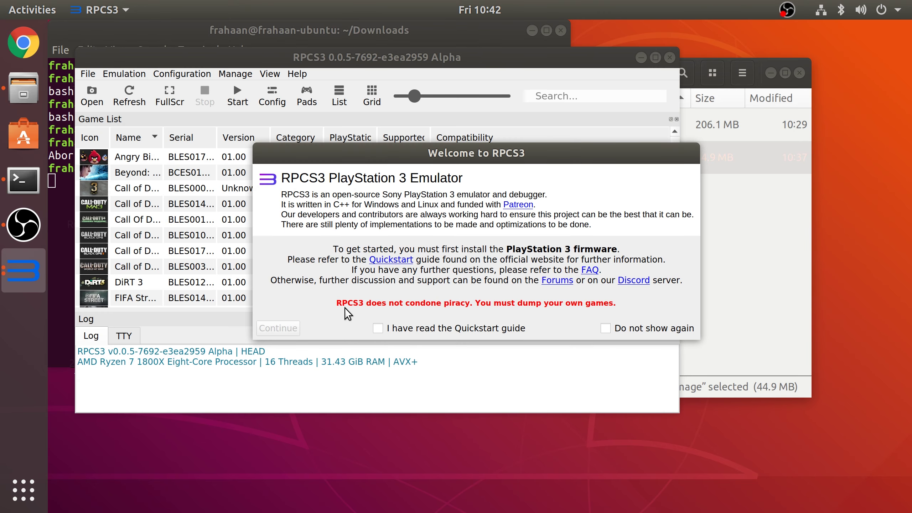
{"action": "left_click", "coordinate": [417, 324]}
{"action": "left_click", "coordinate": [288, 331]}
Step: Install the PS3 firmware again from PS3UPDAT.PUP and acknowledge the completion message
{"action": "left_click", "coordinate": [86, 74]}
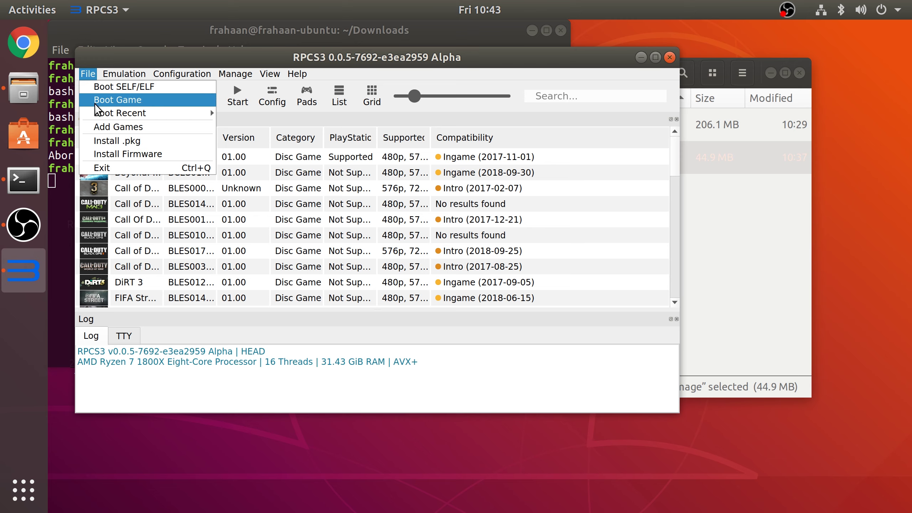
{"action": "left_click", "coordinate": [122, 154]}
{"action": "left_click", "coordinate": [347, 204]}
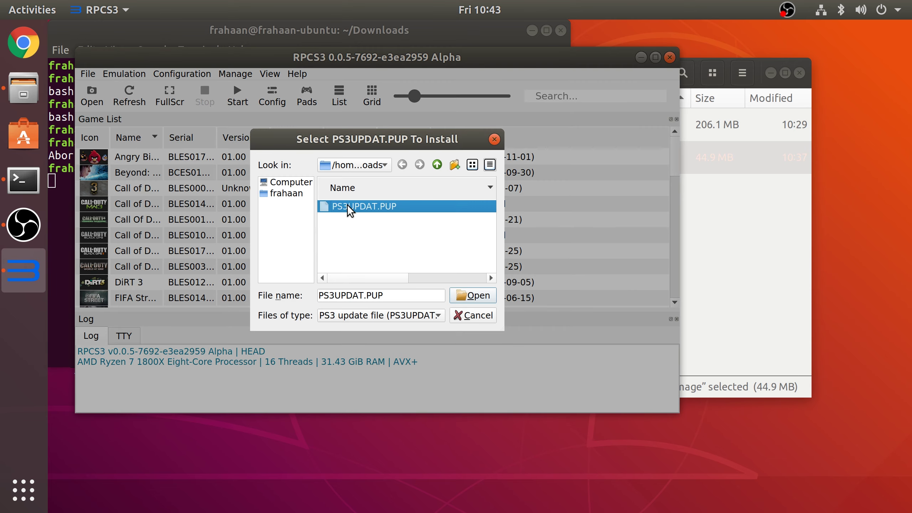
{"action": "double_click", "coordinate": [347, 204]}
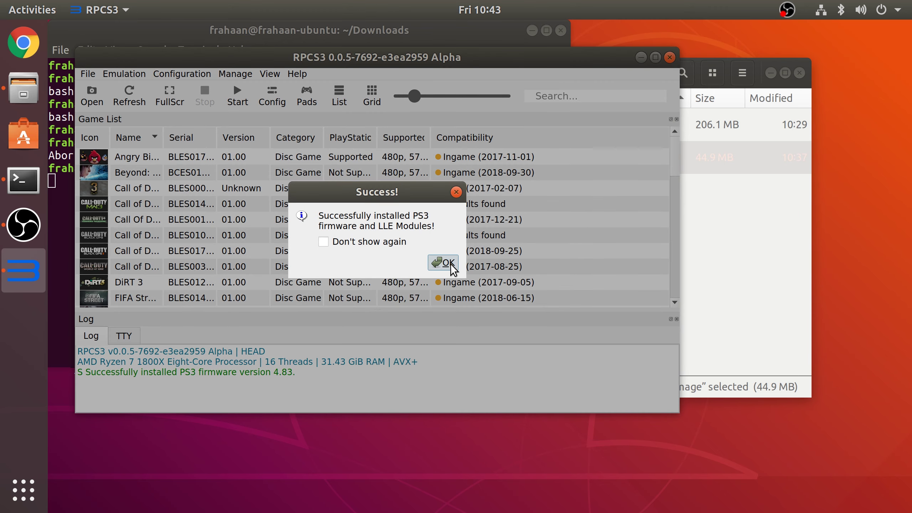
{"action": "left_click", "coordinate": [445, 263]}
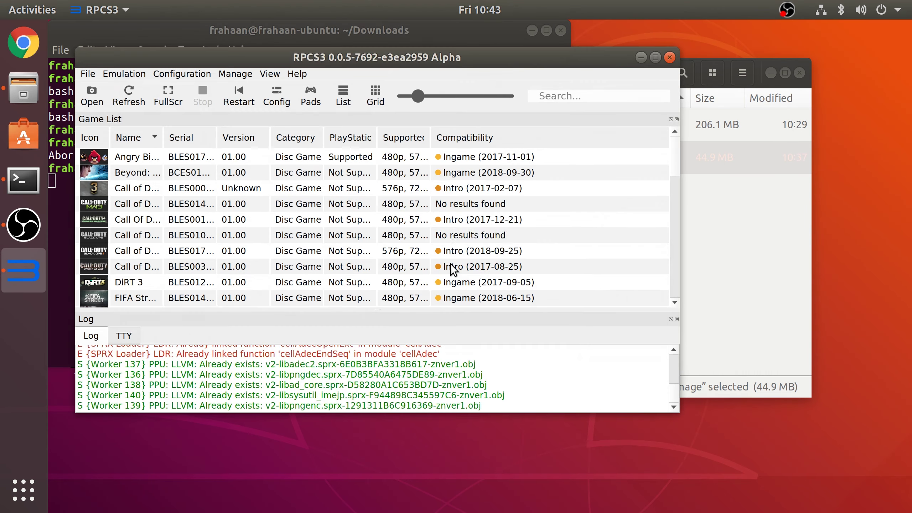
Step: Open the emulator's GPU configuration and choose Vulkan as the renderer
{"action": "scroll", "coordinate": [413, 362], "scroll_direction": "up", "scroll_amount": 3}
{"action": "scroll", "coordinate": [412, 364], "scroll_direction": "down", "scroll_amount": 3}
{"action": "left_click", "coordinate": [203, 74]}
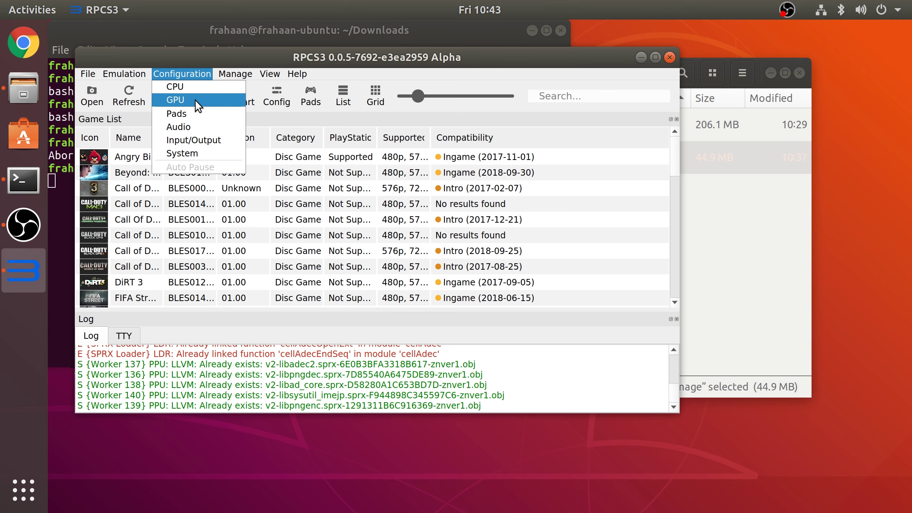
{"action": "left_click", "coordinate": [180, 95]}
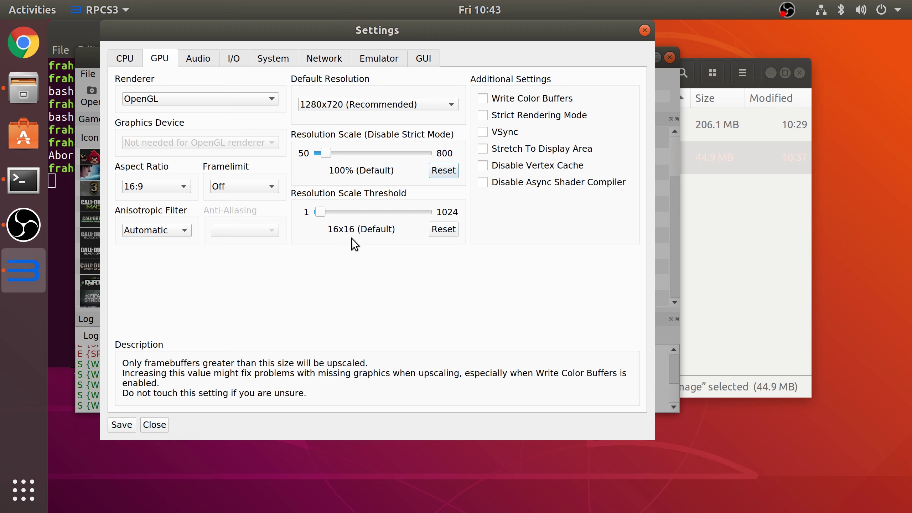
{"action": "left_click", "coordinate": [161, 100]}
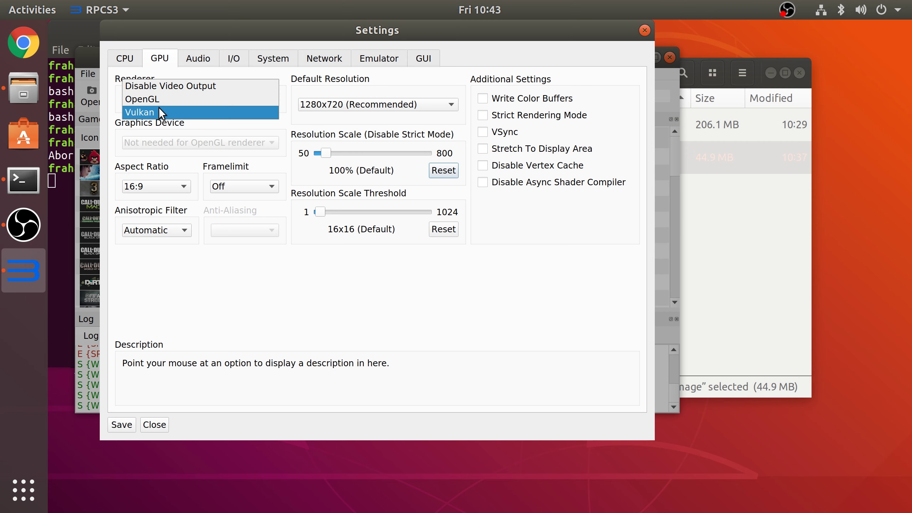
{"action": "left_click", "coordinate": [158, 108]}
{"action": "left_click", "coordinate": [157, 79]}
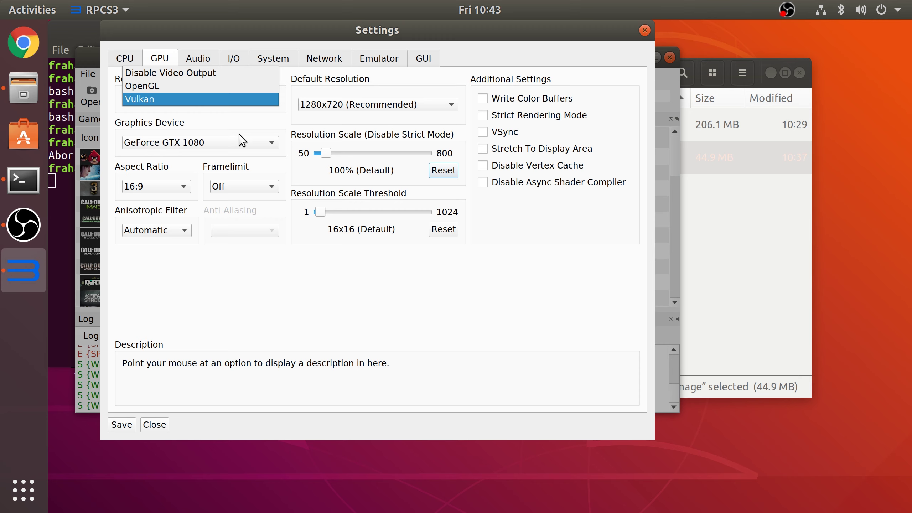
{"action": "left_click", "coordinate": [174, 93]}
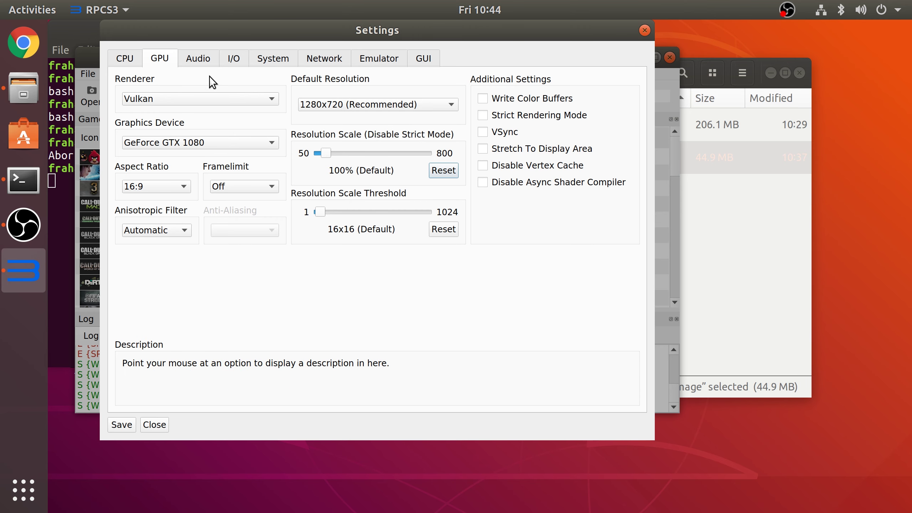
Step: Look through the other configuration categories, including System and GUI, and close the settings without saving
{"action": "left_click", "coordinate": [141, 59]}
{"action": "left_click", "coordinate": [211, 60]}
{"action": "left_click", "coordinate": [256, 63]}
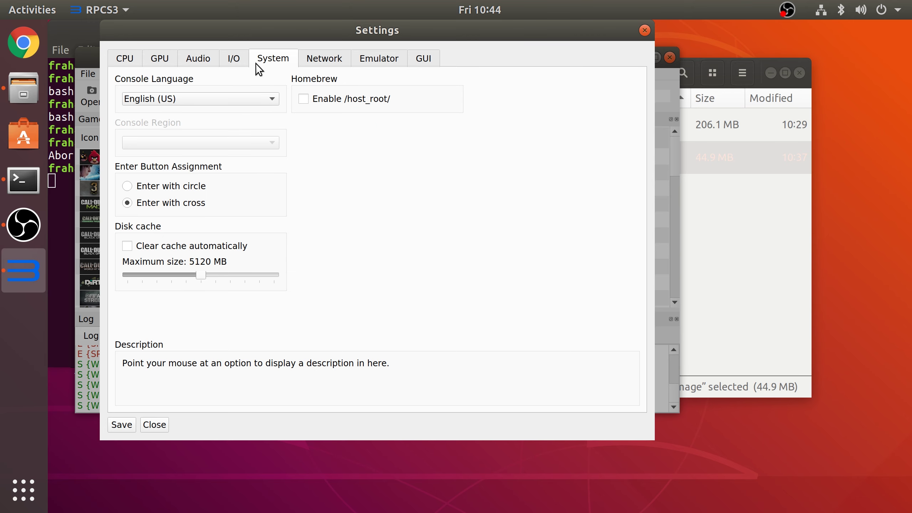
{"action": "left_click", "coordinate": [312, 64]}
{"action": "left_click", "coordinate": [365, 61]}
{"action": "left_click", "coordinate": [411, 60]}
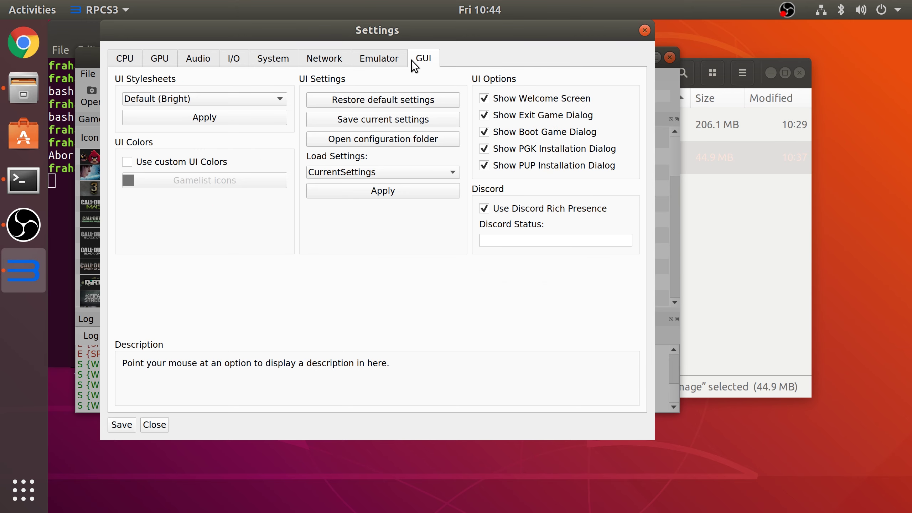
{"action": "left_click", "coordinate": [645, 31]}
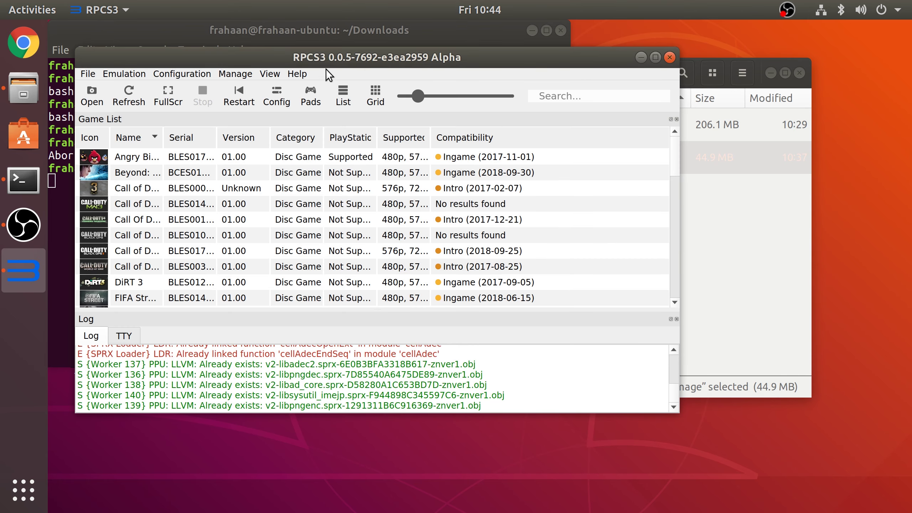
Step: Open the gamepad configuration and examine the controller settings of the different players, returning to Player 1
{"action": "left_click", "coordinate": [177, 77]}
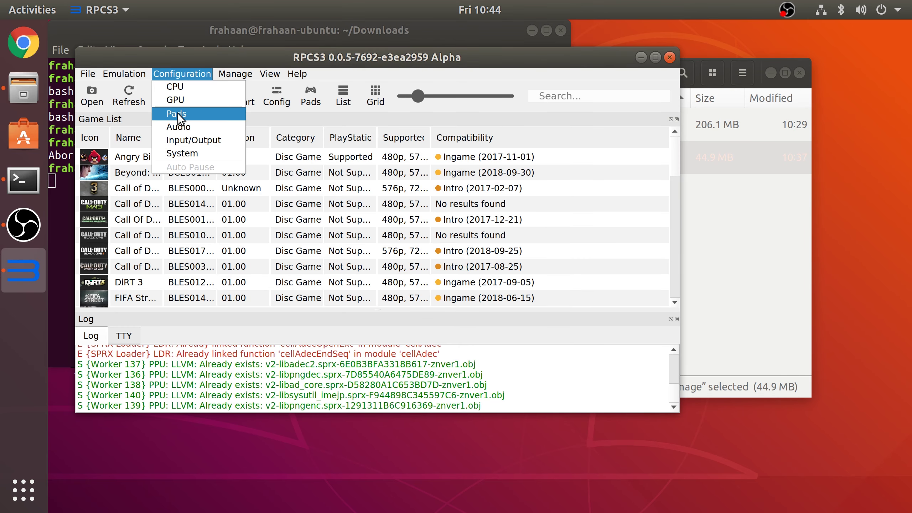
{"action": "left_click", "coordinate": [177, 113]}
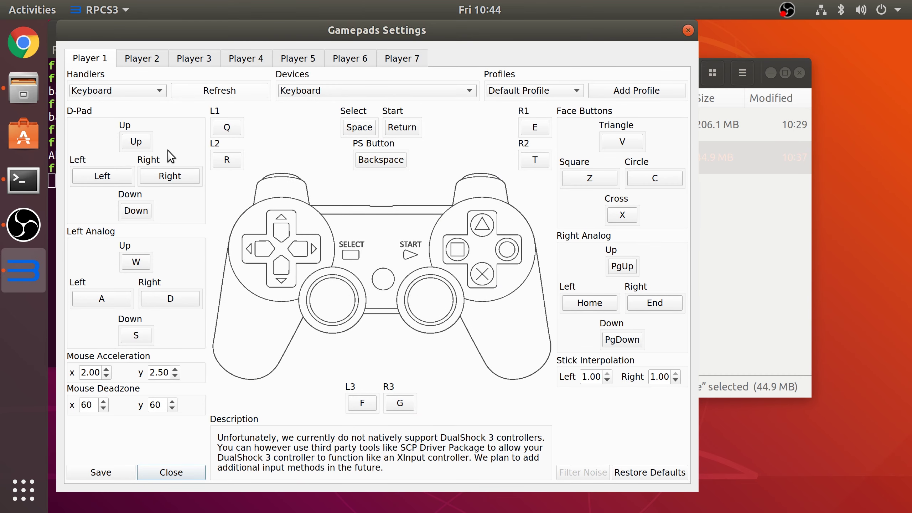
{"action": "left_click", "coordinate": [136, 58]}
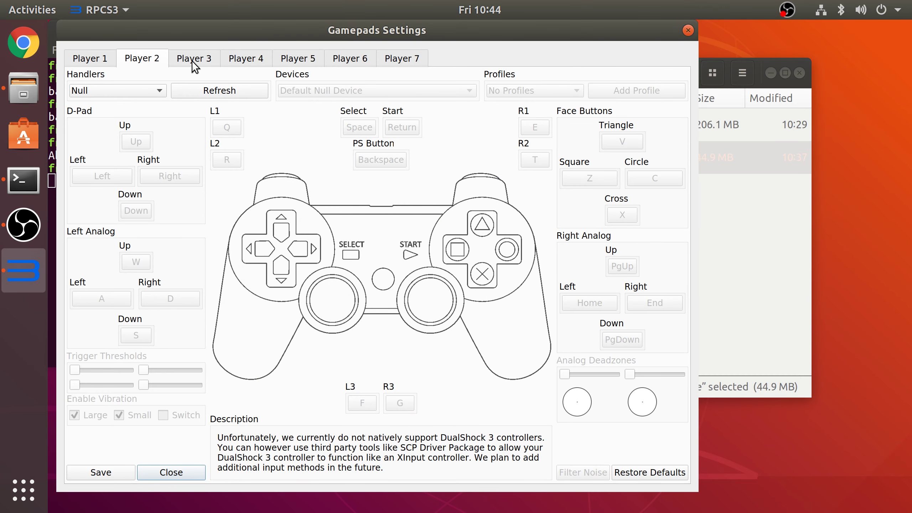
{"action": "left_click", "coordinate": [191, 59]}
{"action": "left_click", "coordinate": [287, 60]}
{"action": "left_click", "coordinate": [329, 62]}
{"action": "left_click", "coordinate": [402, 59]}
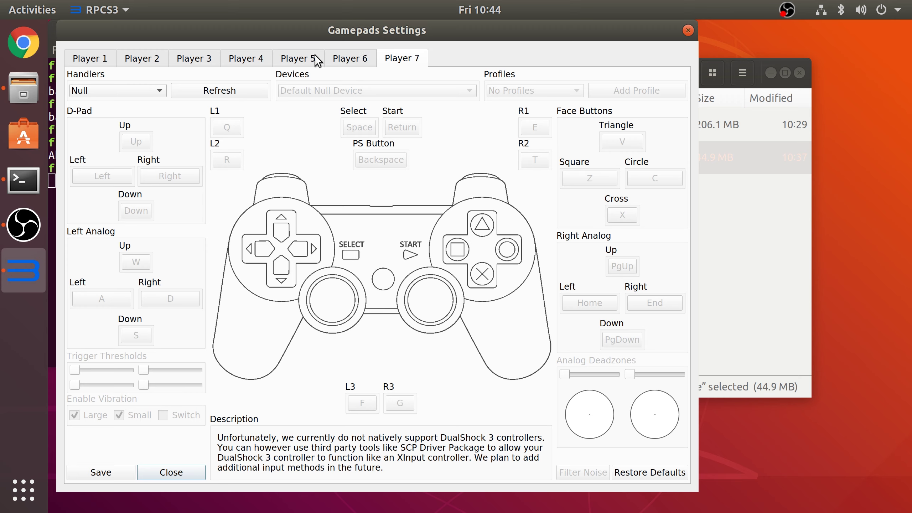
{"action": "left_click", "coordinate": [100, 58]}
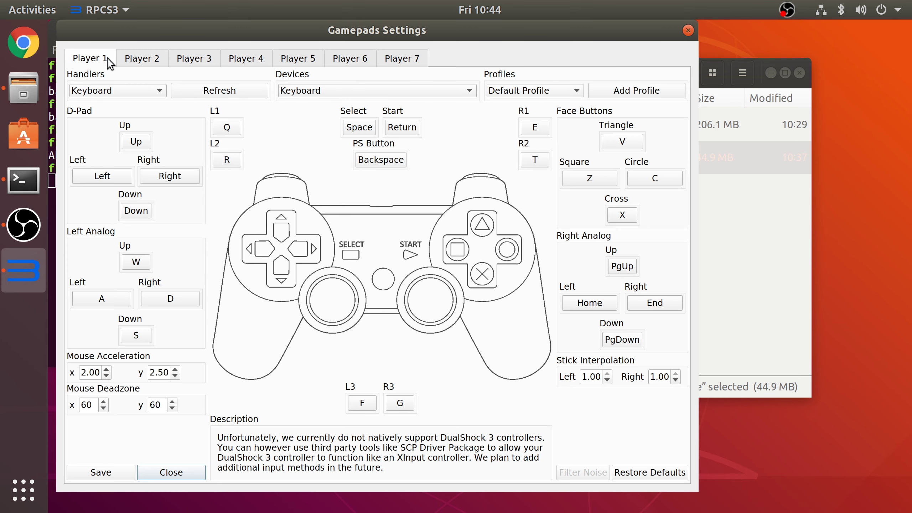
Step: Try DualShock 4 as the handler for Player 1, and set the handler back to Keyboard
{"action": "left_click", "coordinate": [127, 86]}
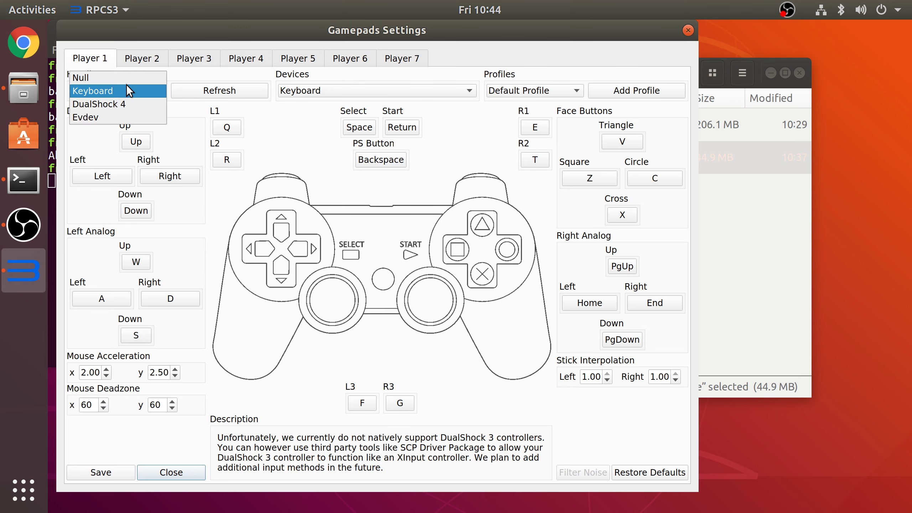
{"action": "left_click", "coordinate": [108, 91]}
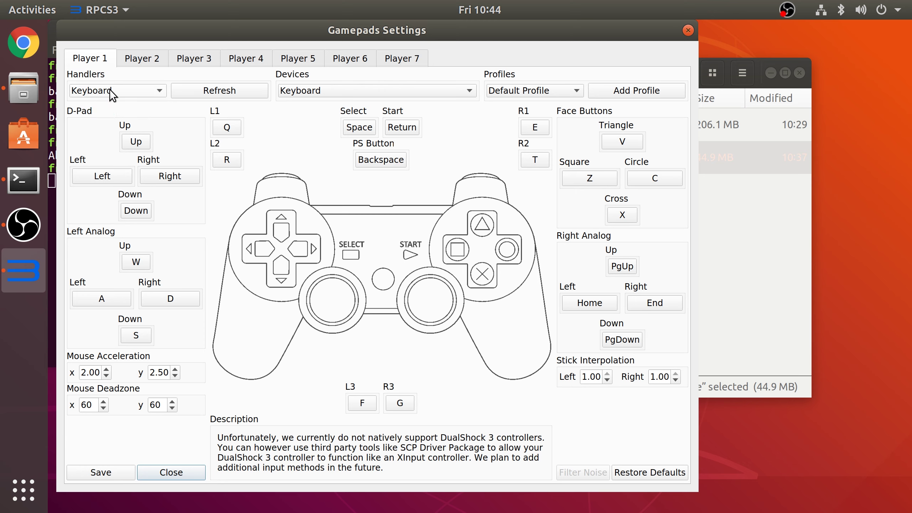
{"action": "left_click", "coordinate": [111, 90]}
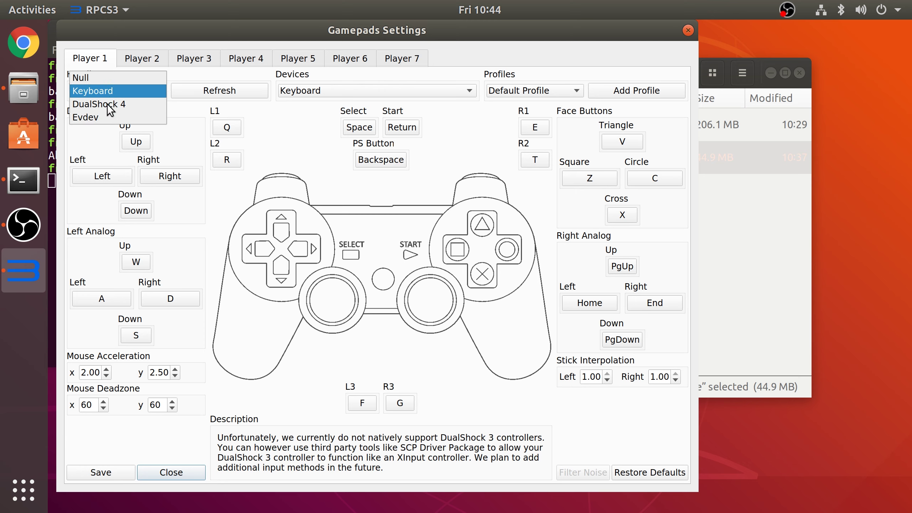
{"action": "left_click", "coordinate": [110, 105]}
{"action": "left_click", "coordinate": [111, 90]}
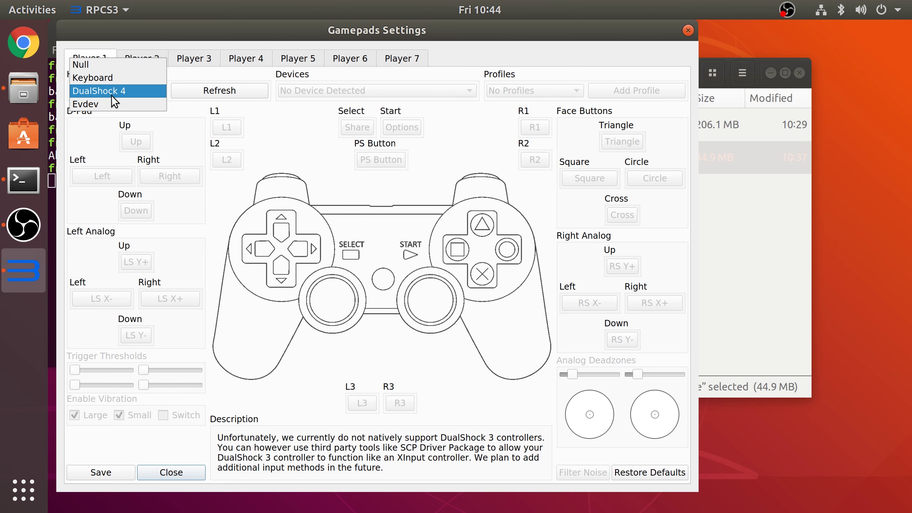
{"action": "left_click", "coordinate": [98, 78]}
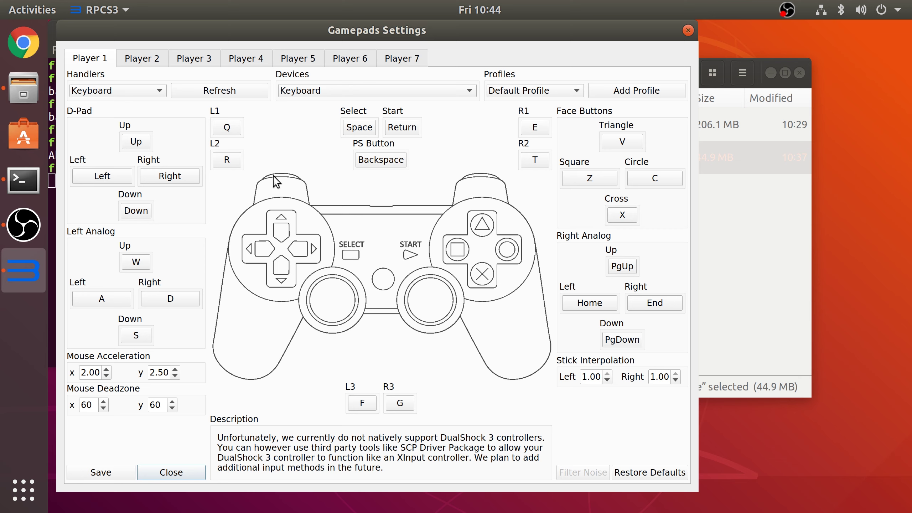
Step: Bind Player 1's L2 to R on the keyboard and close the gamepad settings without saving
{"action": "left_click", "coordinate": [237, 162]}
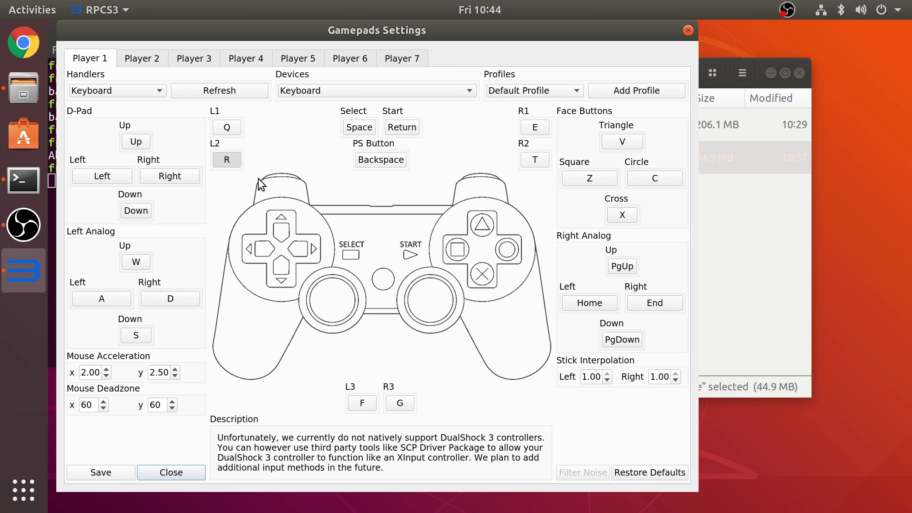
{"action": "key", "text": "r"}
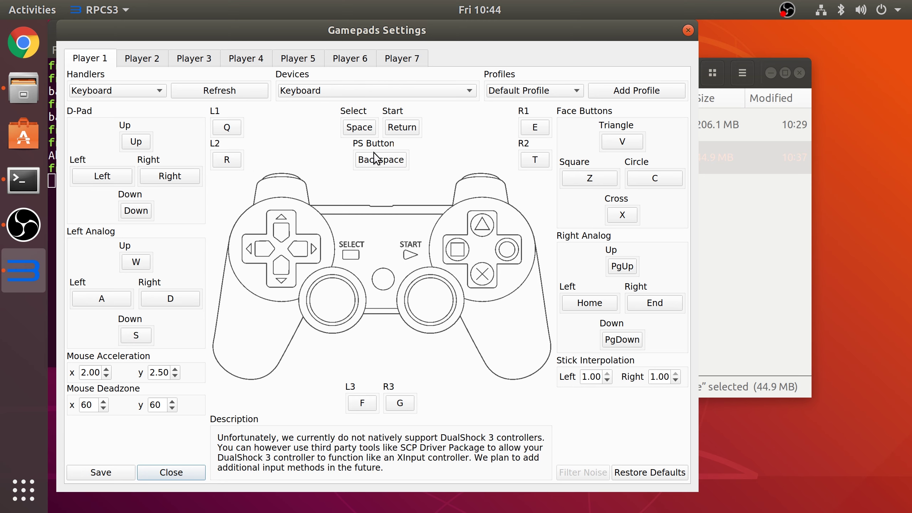
{"action": "left_click", "coordinate": [452, 88]}
{"action": "left_click", "coordinate": [605, 81]}
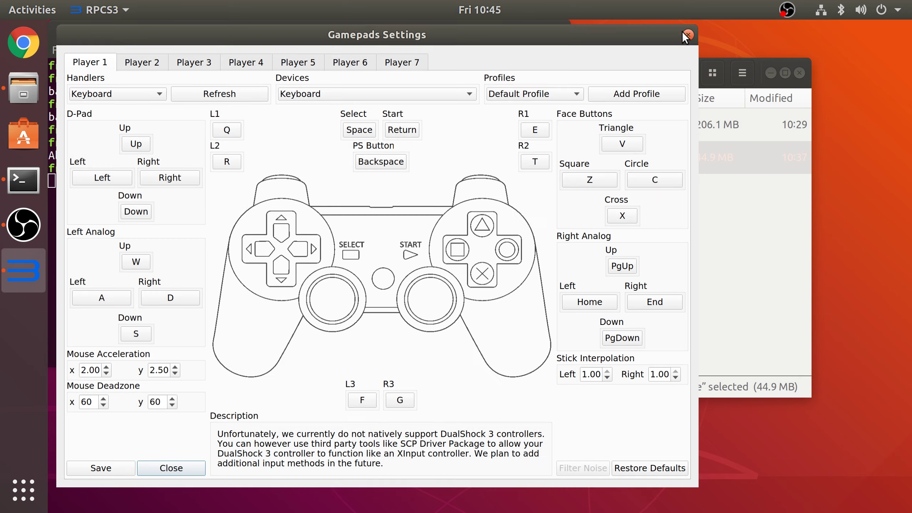
{"action": "left_click", "coordinate": [686, 30]}
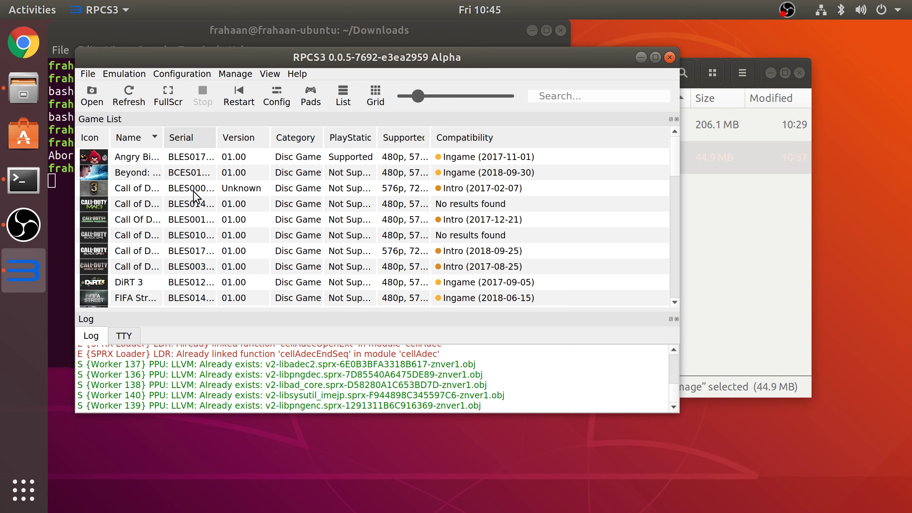
Step: Open the Add Games folder chooser, look through the available folders and locations, and close it without choosing one
{"action": "left_click", "coordinate": [82, 72]}
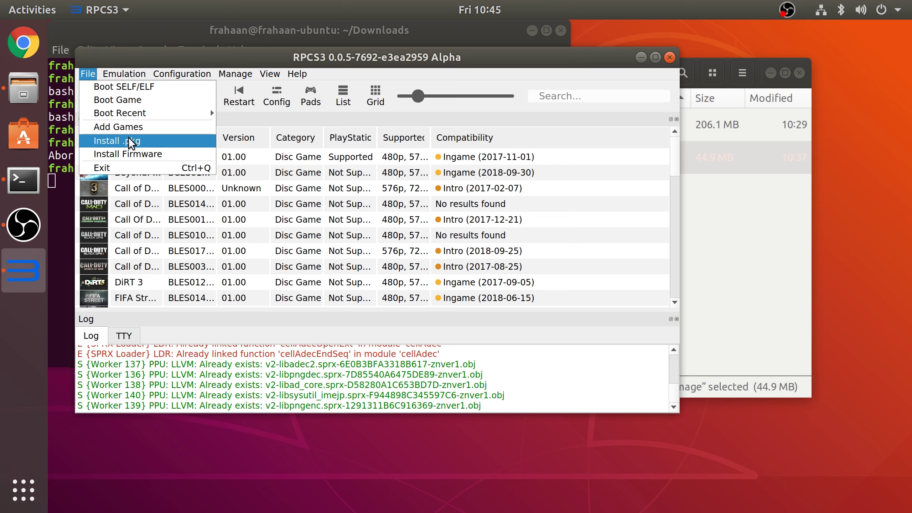
{"action": "left_click", "coordinate": [127, 129]}
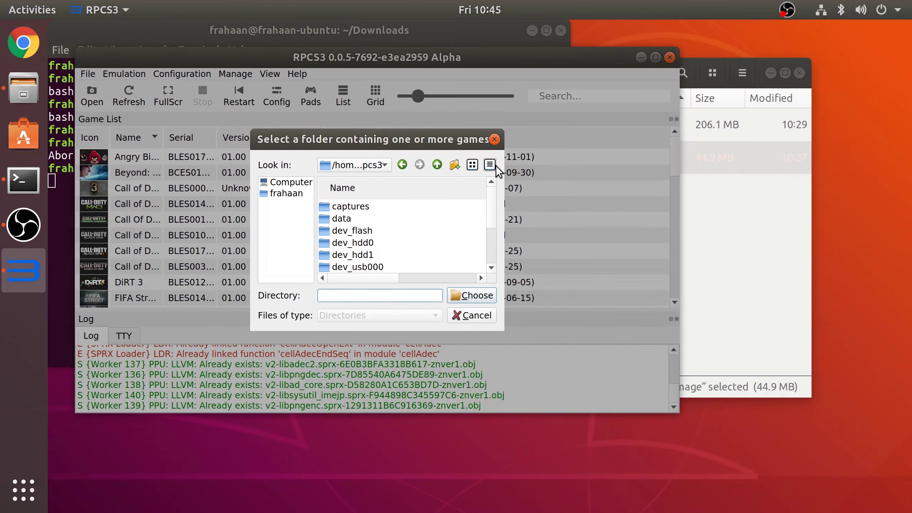
{"action": "scroll", "coordinate": [413, 244], "scroll_direction": "down", "scroll_amount": 2}
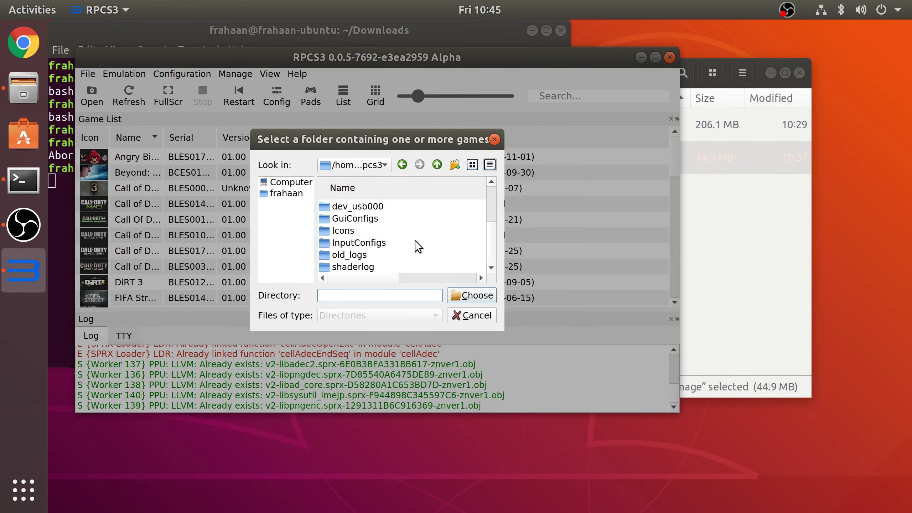
{"action": "scroll", "coordinate": [415, 241], "scroll_direction": "up", "scroll_amount": 2}
{"action": "left_click", "coordinate": [340, 165]}
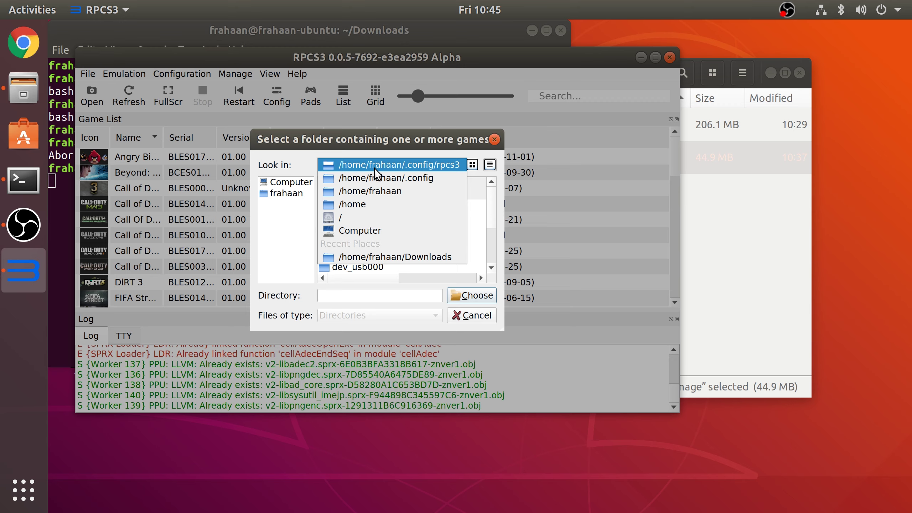
{"action": "left_click", "coordinate": [490, 228]}
{"action": "left_click", "coordinate": [495, 139]}
Step: Switch to the file manager, examine the BCES01012-[Sports Champions] folder in GAMES on the PS3 EXT HDD drive, and return to the drive's root
{"action": "left_click", "coordinate": [756, 221]}
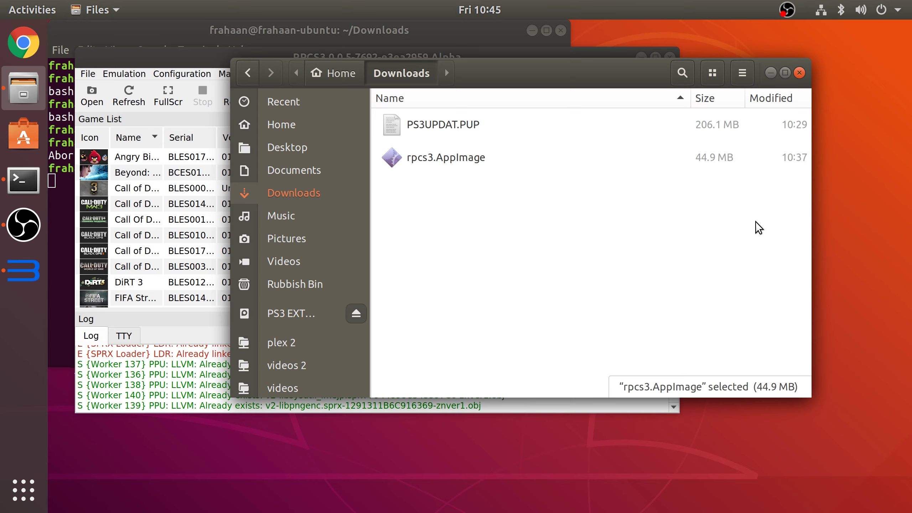
{"action": "left_click", "coordinate": [295, 318]}
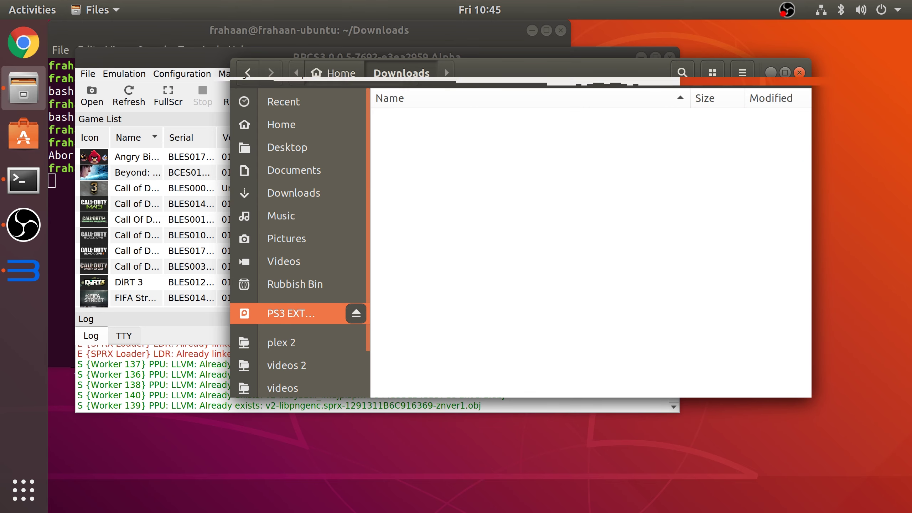
{"action": "left_click_drag", "start_coordinate": [457, 183], "coordinate": [618, 225]}
{"action": "double_click", "coordinate": [618, 225]}
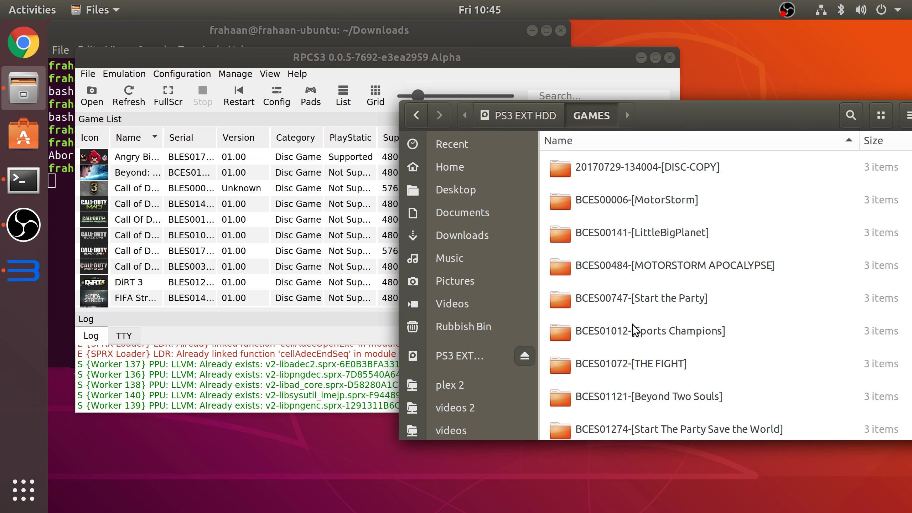
{"action": "double_click", "coordinate": [630, 329]}
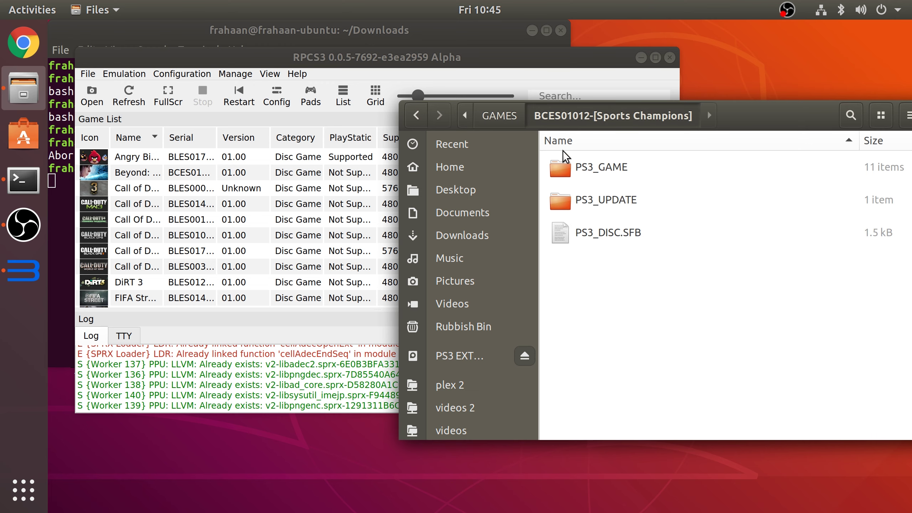
{"action": "left_click", "coordinate": [417, 115]}
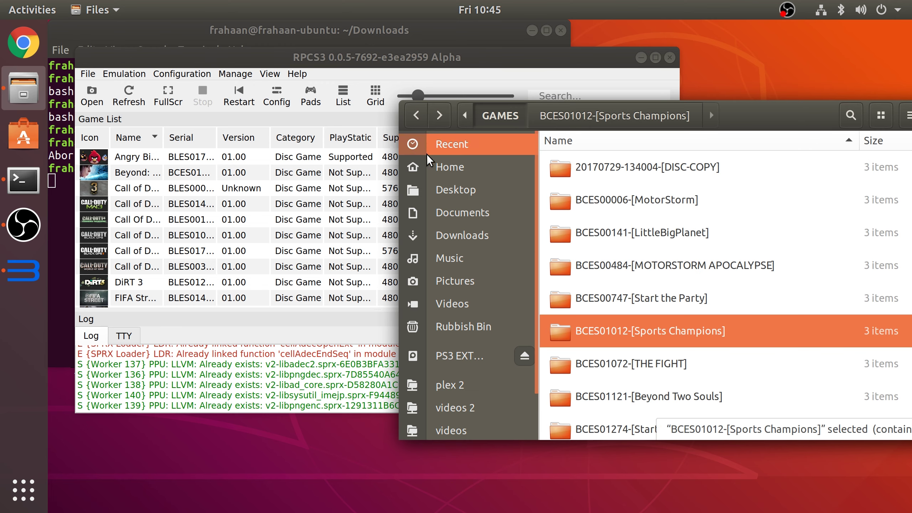
{"action": "left_click", "coordinate": [416, 115]}
Step: Add the GAMES folder from the PS3 EXT HDD drive to the emulator's game list
{"action": "left_click_drag", "start_coordinate": [595, 233], "coordinate": [226, 226]}
{"action": "left_click", "coordinate": [226, 225]}
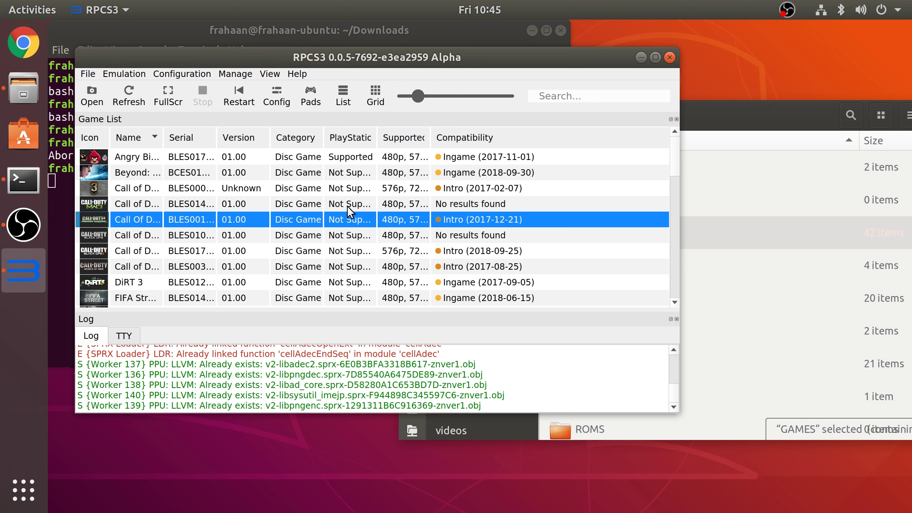
{"action": "left_click", "coordinate": [98, 75]}
{"action": "left_click", "coordinate": [305, 225]}
{"action": "left_click", "coordinate": [781, 298]}
{"action": "left_click_drag", "start_coordinate": [603, 234], "coordinate": [224, 242]}
Step: Download the compatibility database from the Angry Birds entry and review the compatibility ratings in the game list
{"action": "right_click", "coordinate": [140, 162]}
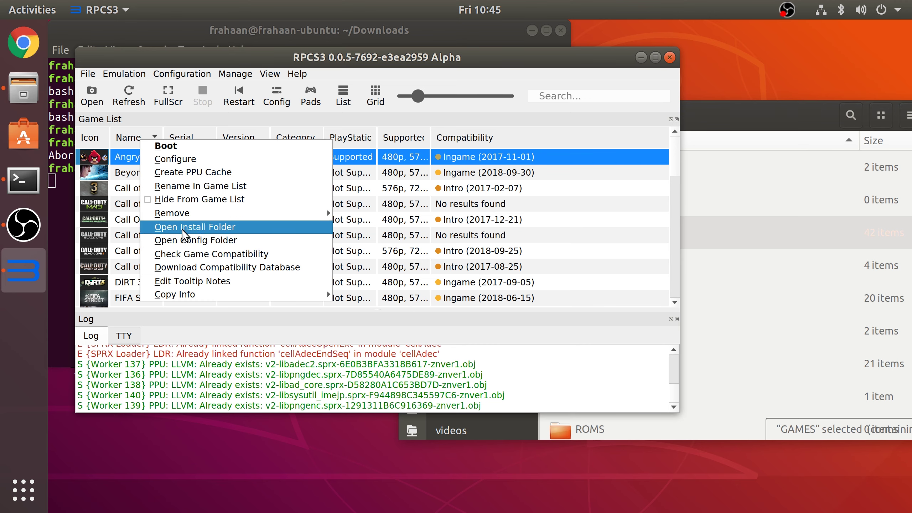
{"action": "left_click", "coordinate": [223, 266]}
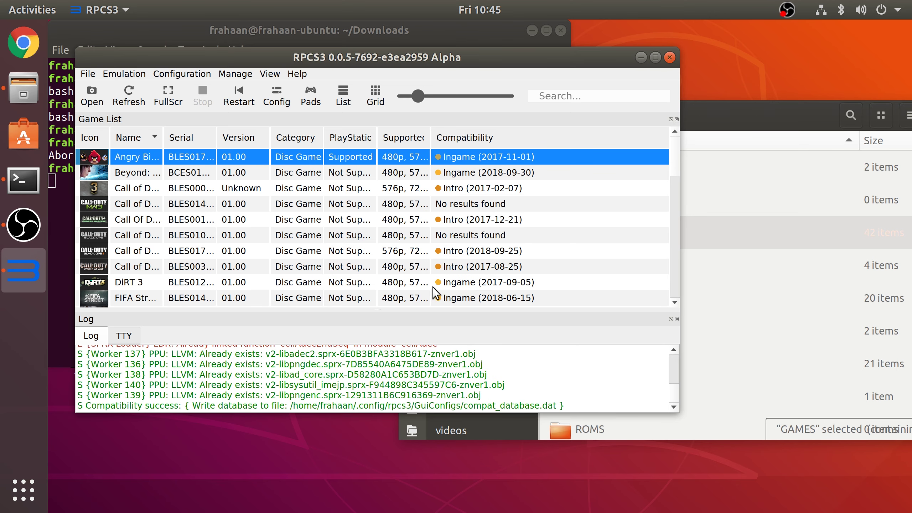
{"action": "scroll", "coordinate": [464, 277], "scroll_direction": "down", "scroll_amount": 4}
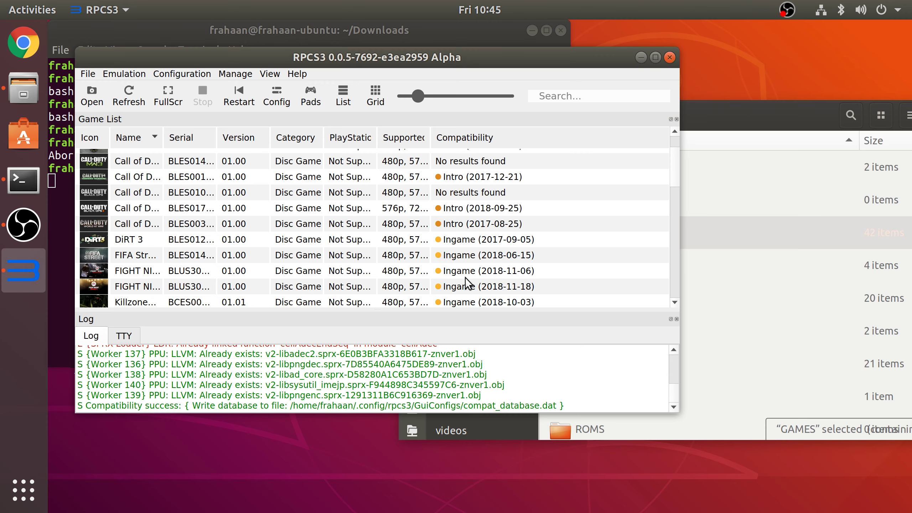
{"action": "scroll", "coordinate": [465, 277], "scroll_direction": "down", "scroll_amount": 1}
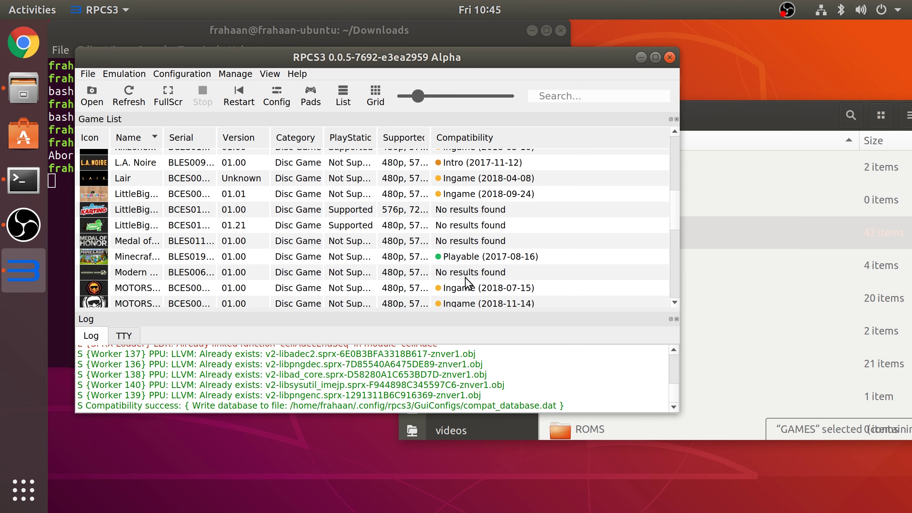
Step: Boot Minecraft: PlayStation 3 Edition, acknowledge the autosave notice and continue playing offline
{"action": "left_click", "coordinate": [204, 263]}
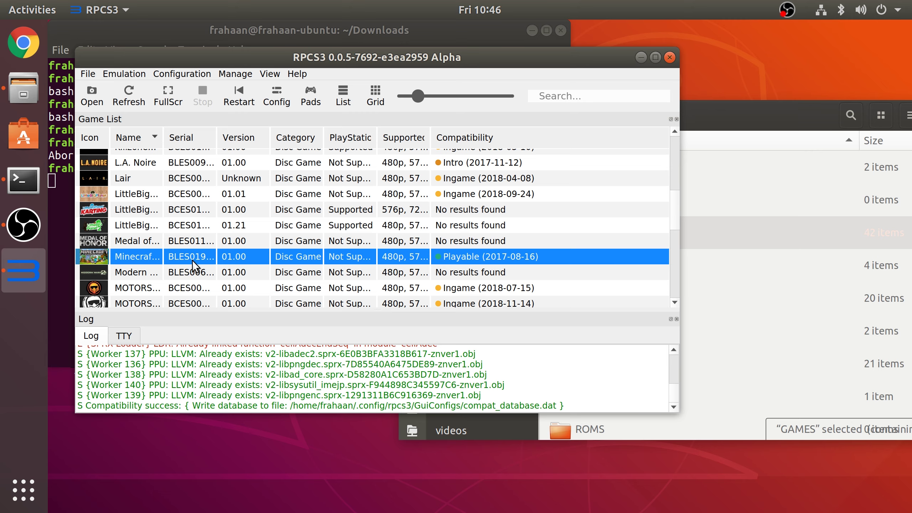
{"action": "double_click", "coordinate": [162, 260]}
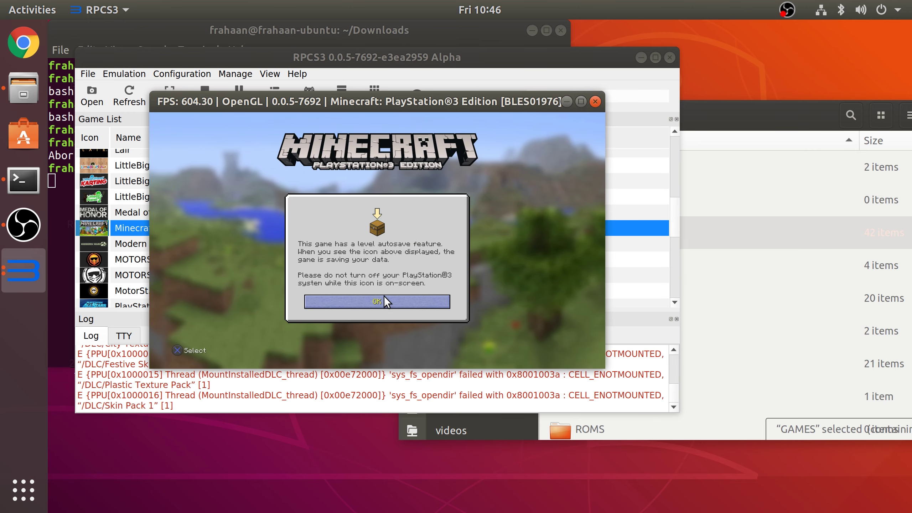
{"action": "key", "text": "x"}
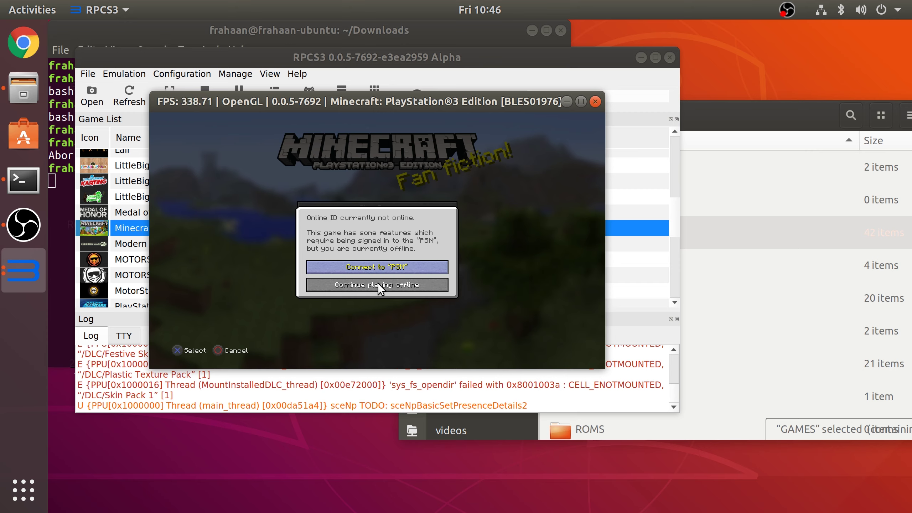
{"action": "key", "text": "Down"}
{"action": "key", "text": "x"}
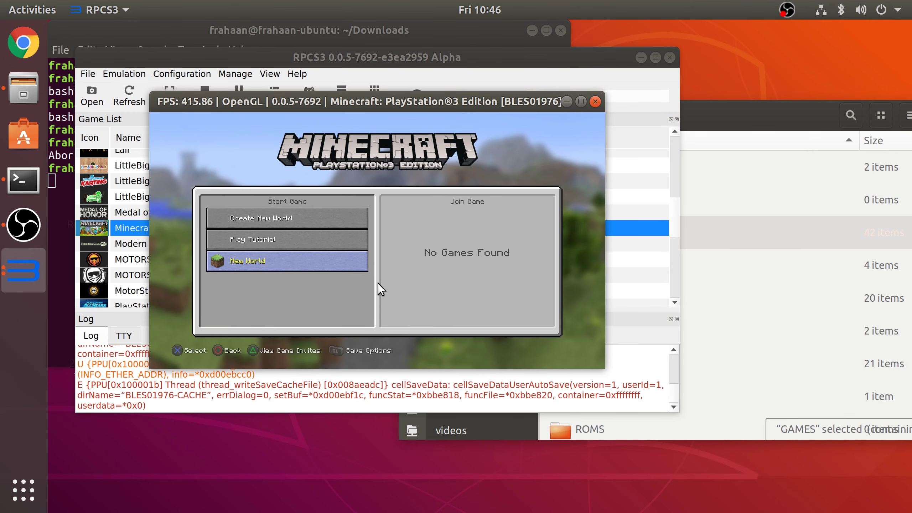
Step: Select the existing New World in the Start Game list and load it
{"action": "key", "text": "Up"}
{"action": "key", "text": "Up"}
{"action": "key", "text": "Down"}
{"action": "key", "text": "Down"}
{"action": "key", "text": "x"}
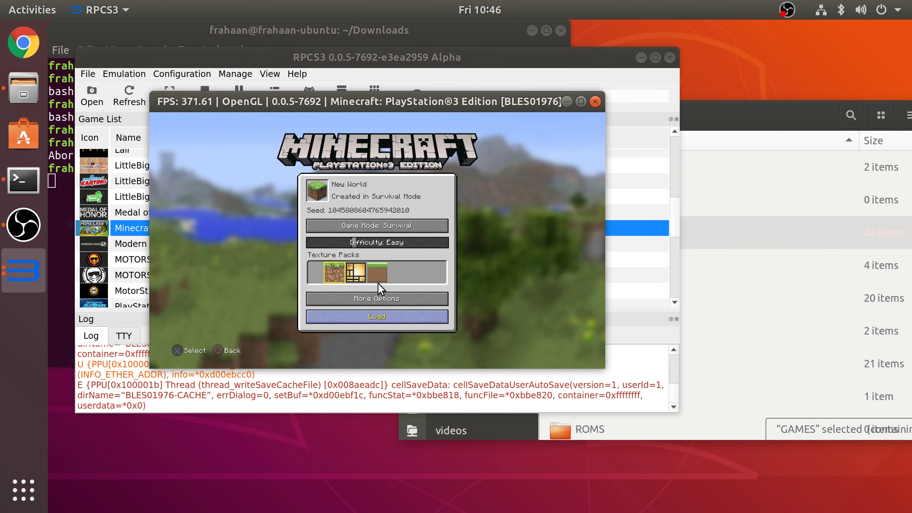
{"action": "key", "text": "x"}
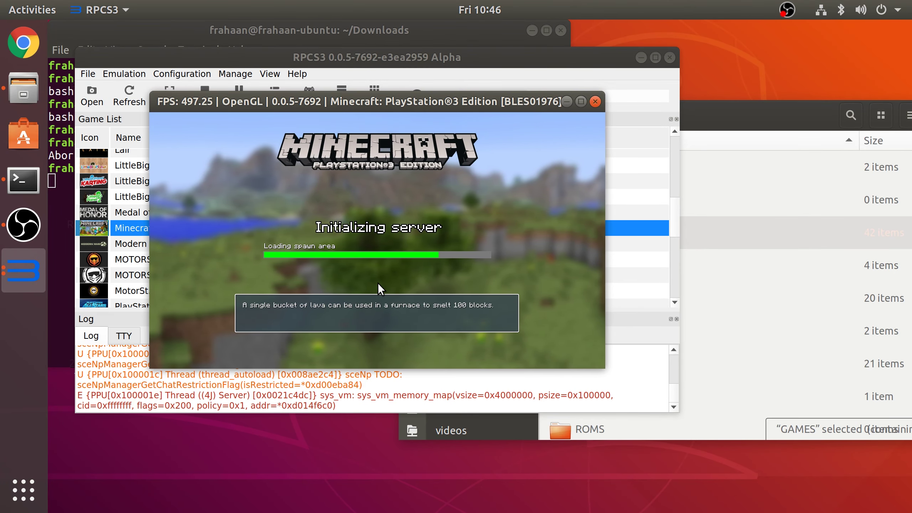
Step: Switch the Minecraft game to full screen and walk the character backward and forward through the forest
{"action": "double_click", "coordinate": [378, 282]}
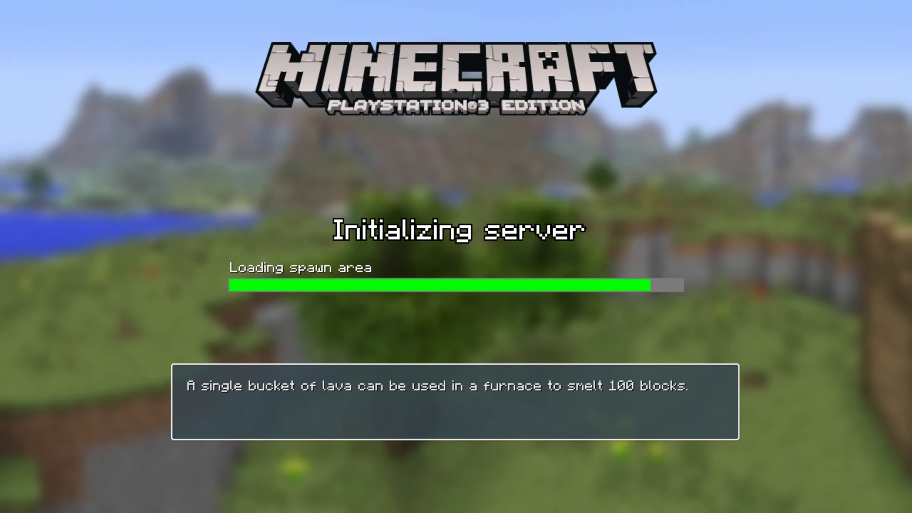
{"action": "double_click", "coordinate": [378, 284]}
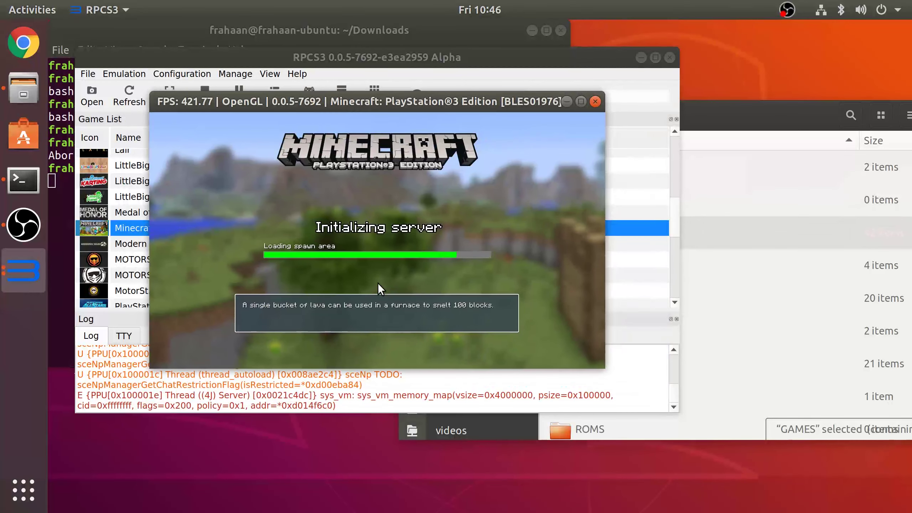
{"action": "double_click", "coordinate": [378, 283]}
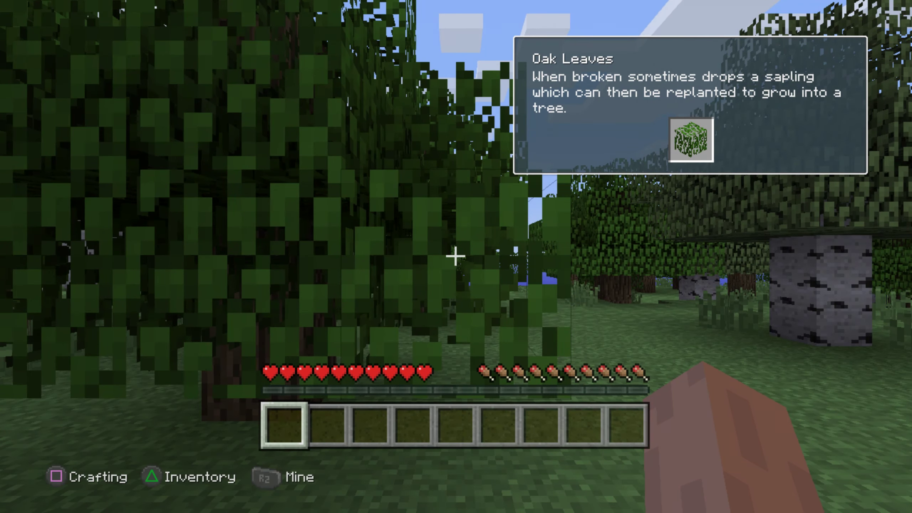
{"action": "key", "text": "s"}
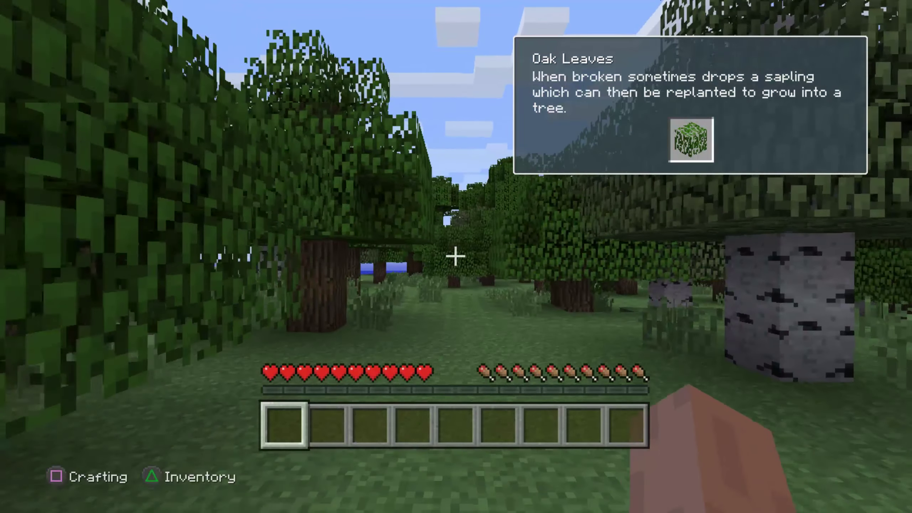
{"action": "key", "text": "s"}
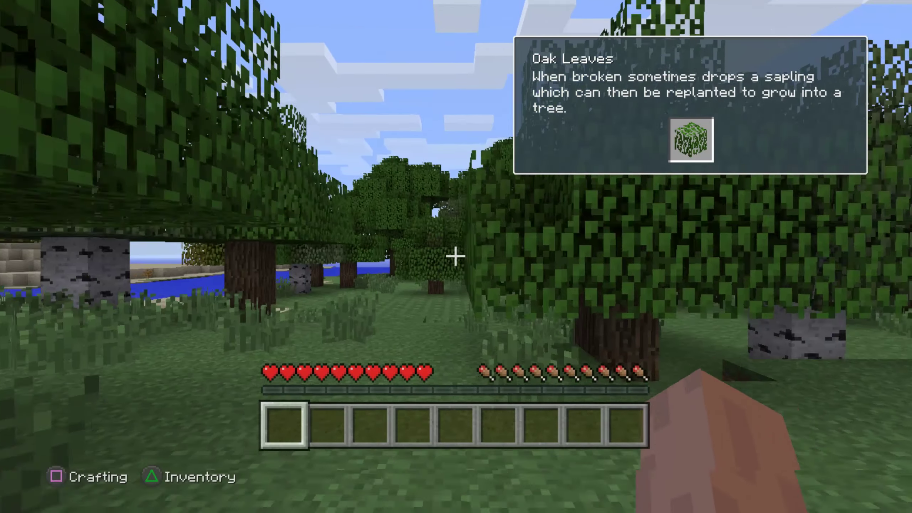
{"action": "key", "text": "w"}
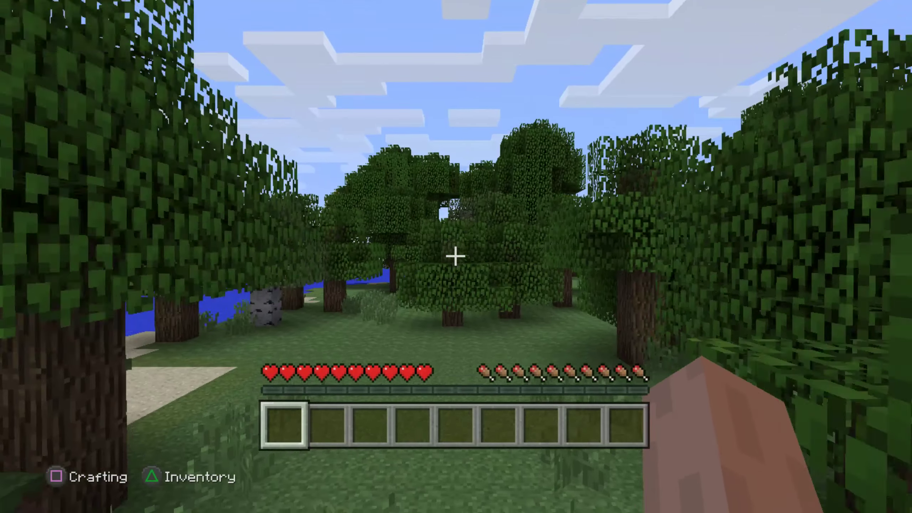
Step: Walk the Minecraft character through the forest and along the water's edge, moving forward and backward among the trees
{"action": "key", "text": "w"}
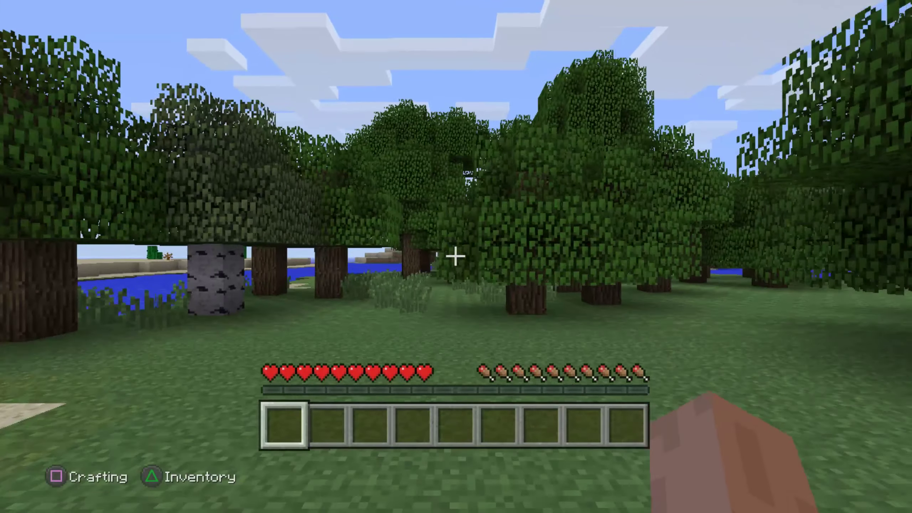
{"action": "key", "text": "w"}
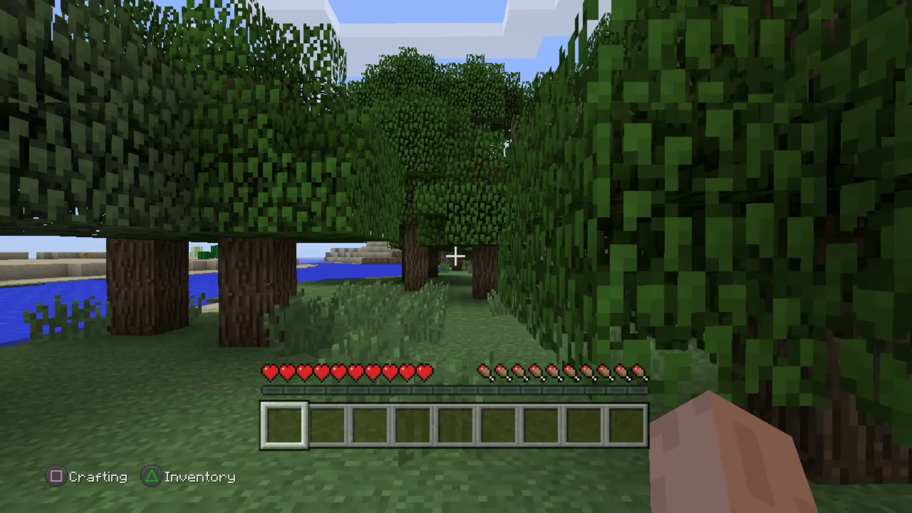
{"action": "key", "text": "w"}
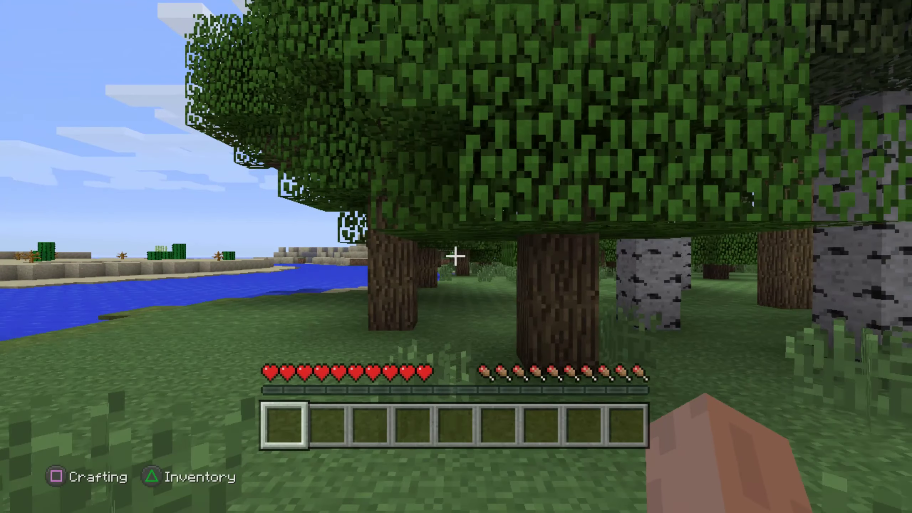
{"action": "key", "text": "s"}
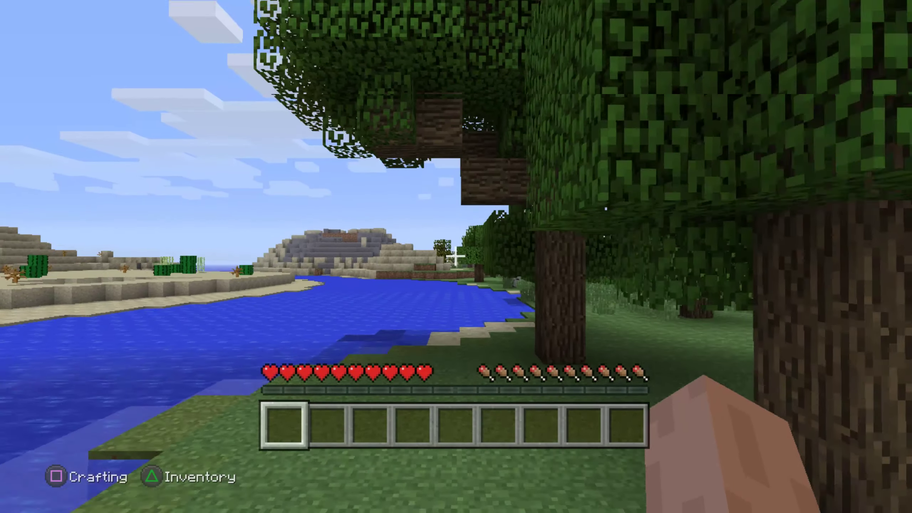
{"action": "key", "text": "w"}
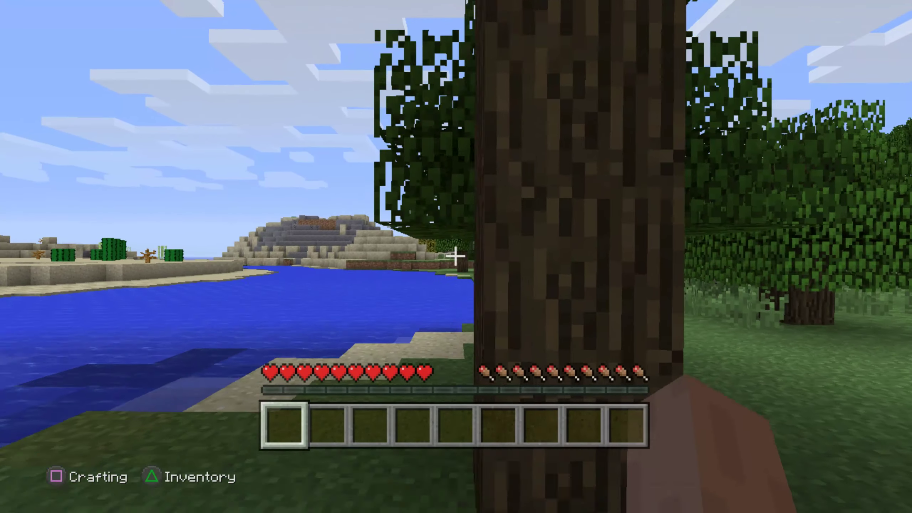
{"action": "key", "text": "s"}
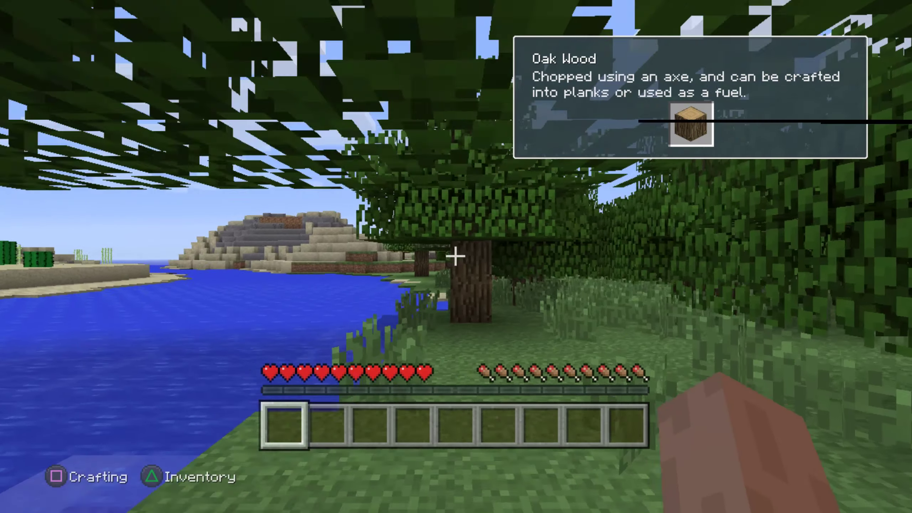
{"action": "key", "text": "w"}
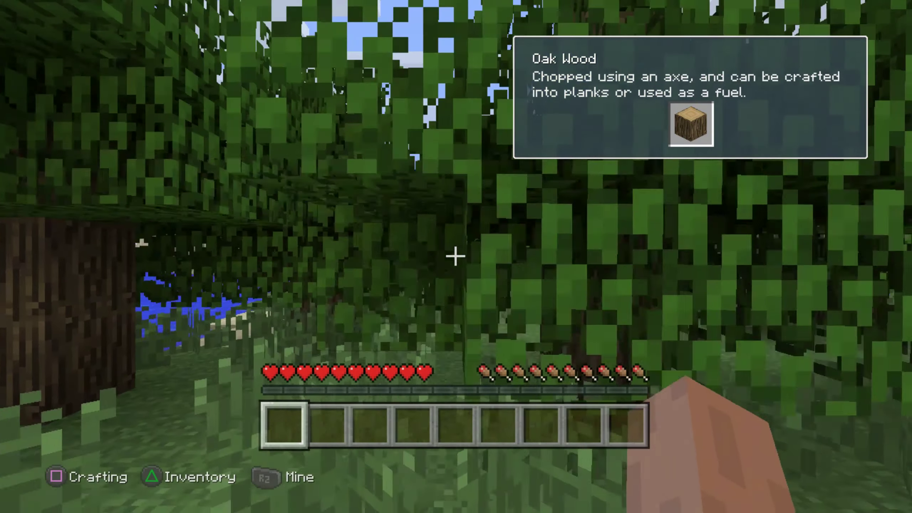
{"action": "key", "text": "s"}
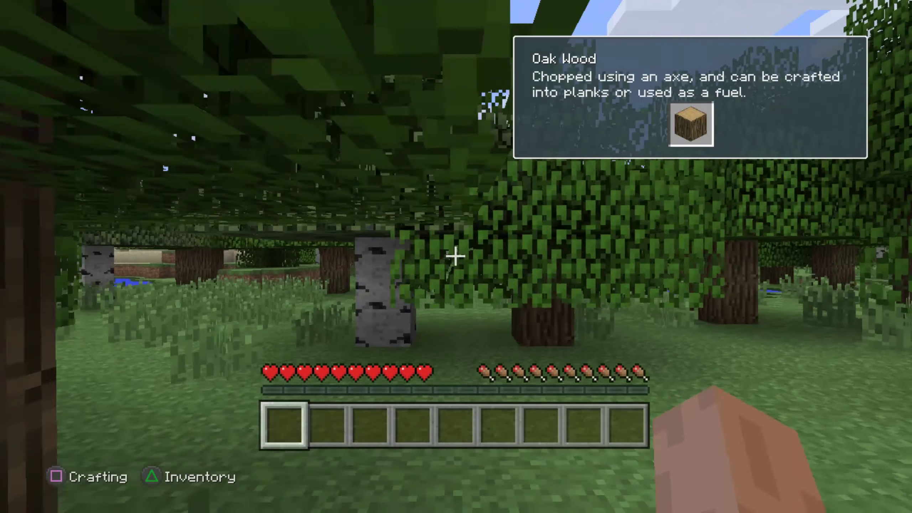
{"action": "key", "text": "w"}
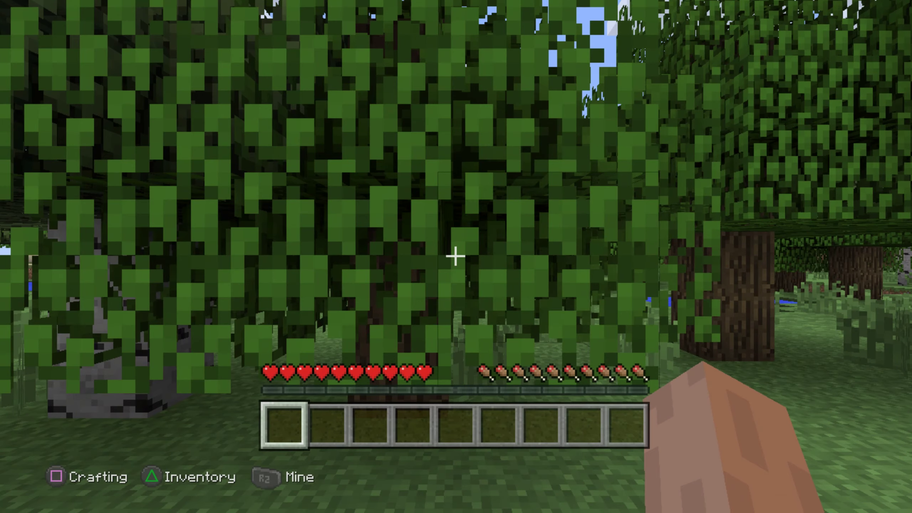
Step: Leave full screen and exit the Minecraft game, accepting the loss of unsaved progress
{"action": "key", "text": "alt+Return"}
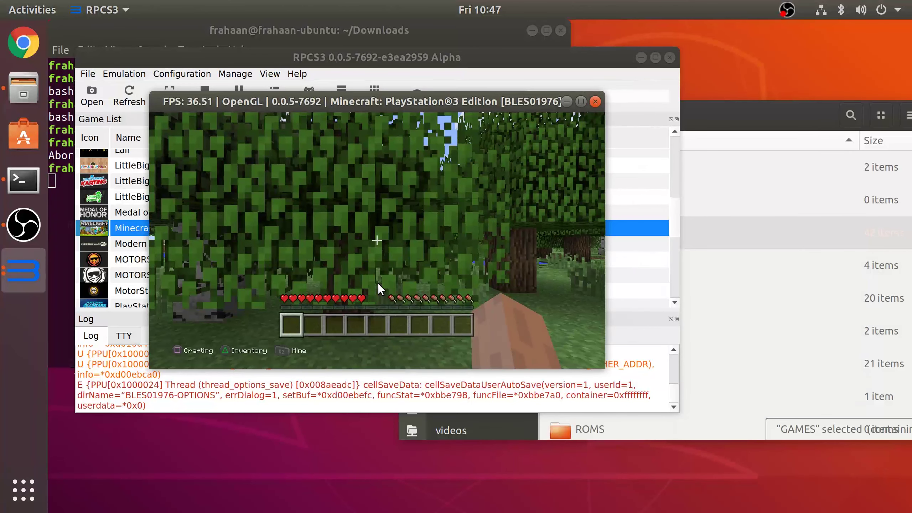
{"action": "left_click", "coordinate": [595, 102]}
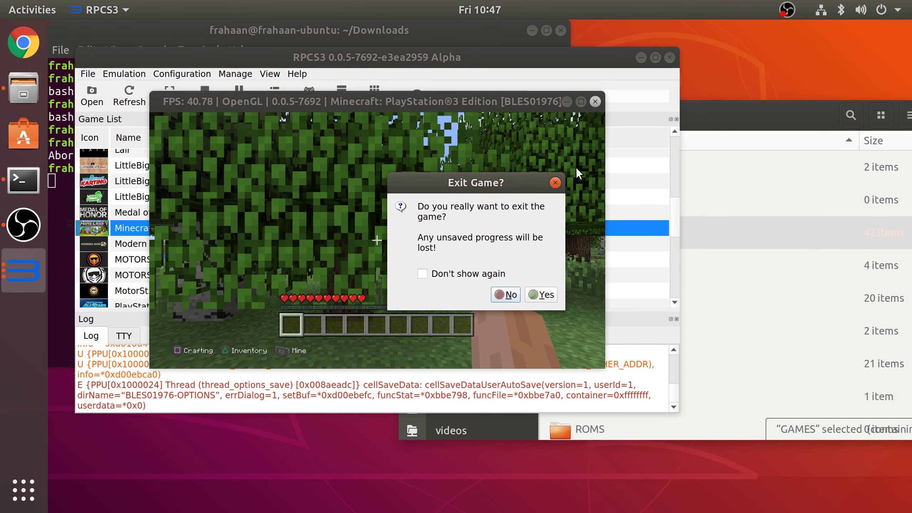
{"action": "left_click", "coordinate": [544, 295]}
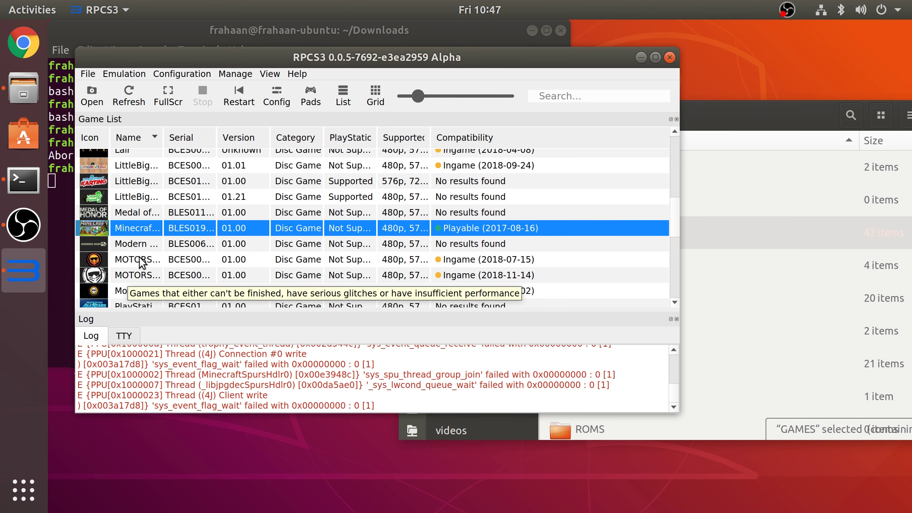
Step: Boot Modern Warfare 2 from the game list, move its window aside and continue past the title screen
{"action": "double_click", "coordinate": [138, 244]}
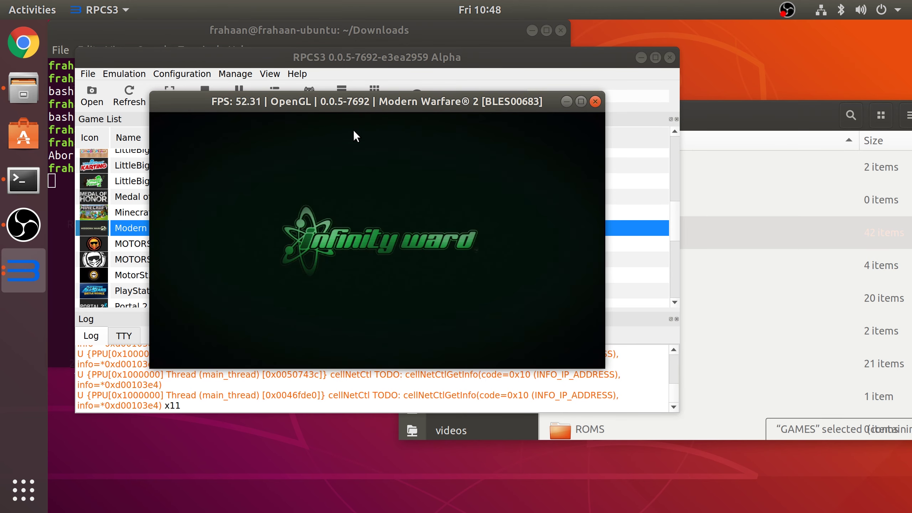
{"action": "left_click_drag", "start_coordinate": [353, 105], "coordinate": [460, 106]}
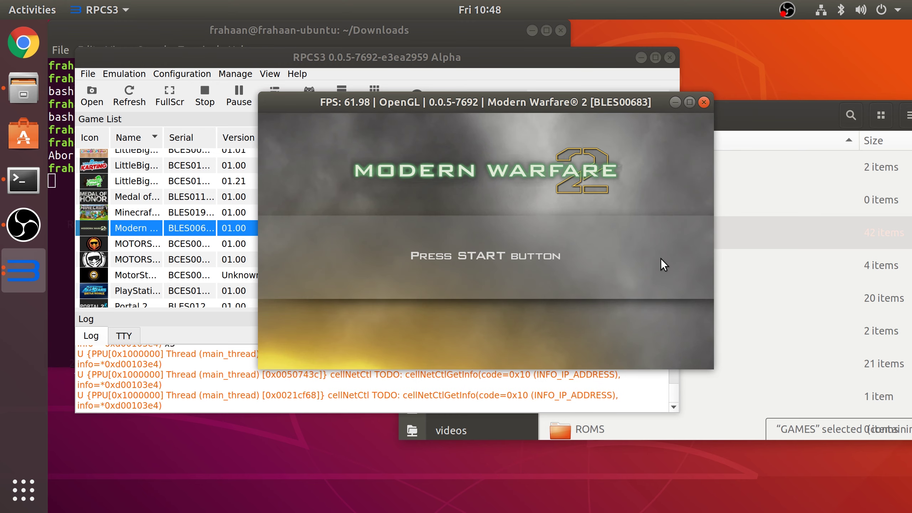
{"action": "key", "text": "Return"}
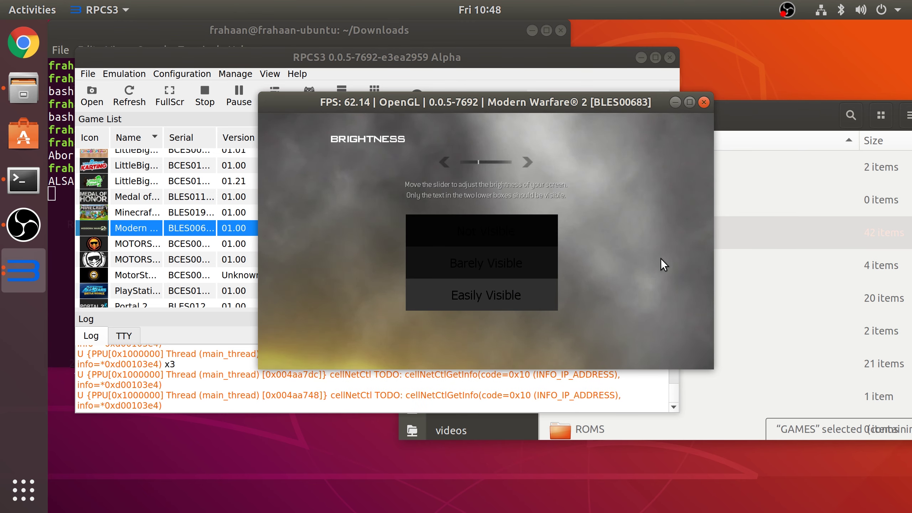